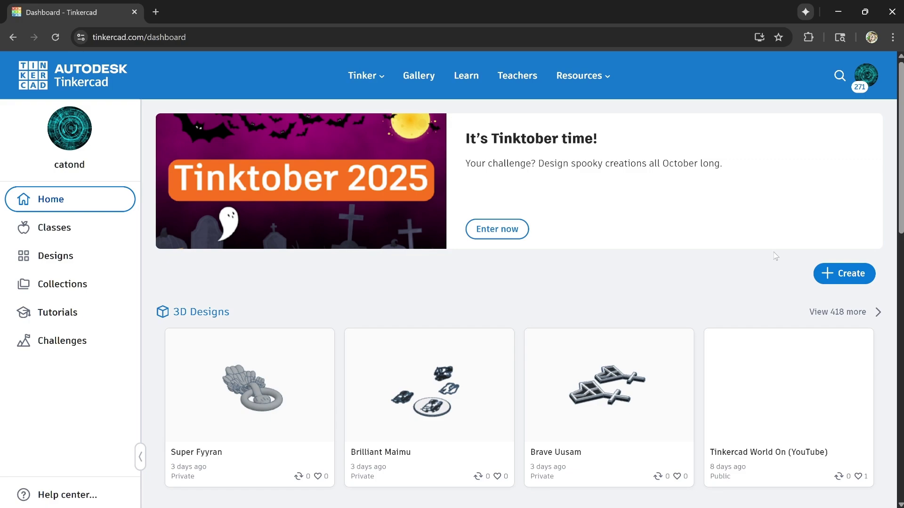
Start a new blank 3D design, Dazzling Tumelo, from the Create menu
{"action": "left_click", "coordinate": [838, 277]}
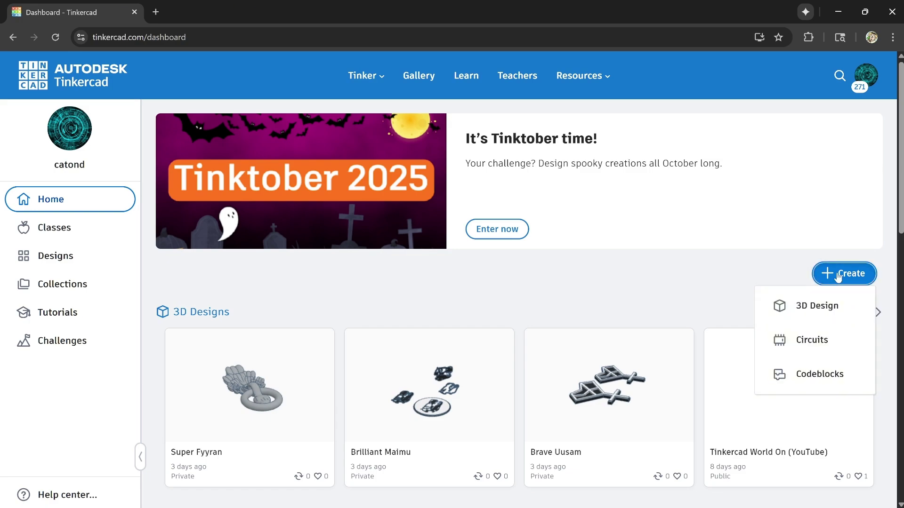
{"action": "left_click", "coordinate": [812, 307]}
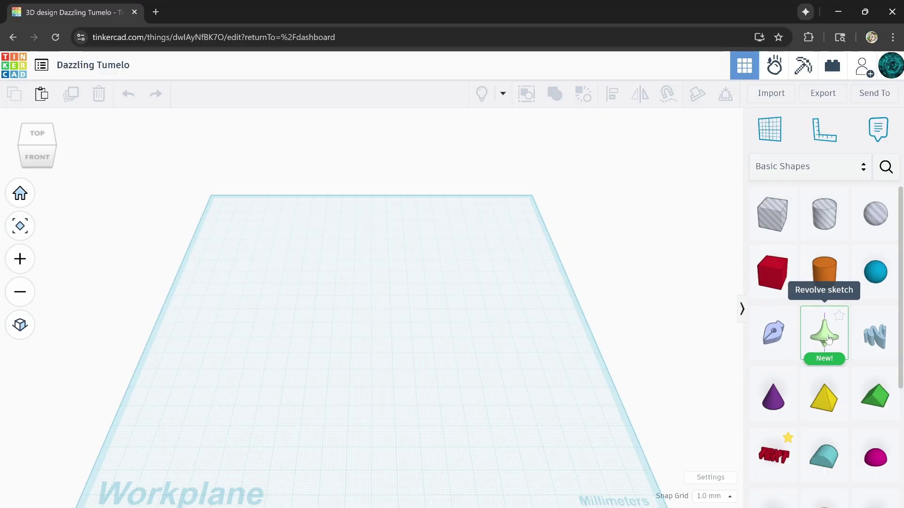
Place a Revolve sketch from Basic Shapes onto the middle of the workplane
{"action": "left_click_drag", "start_coordinate": [829, 339], "coordinate": [386, 314]}
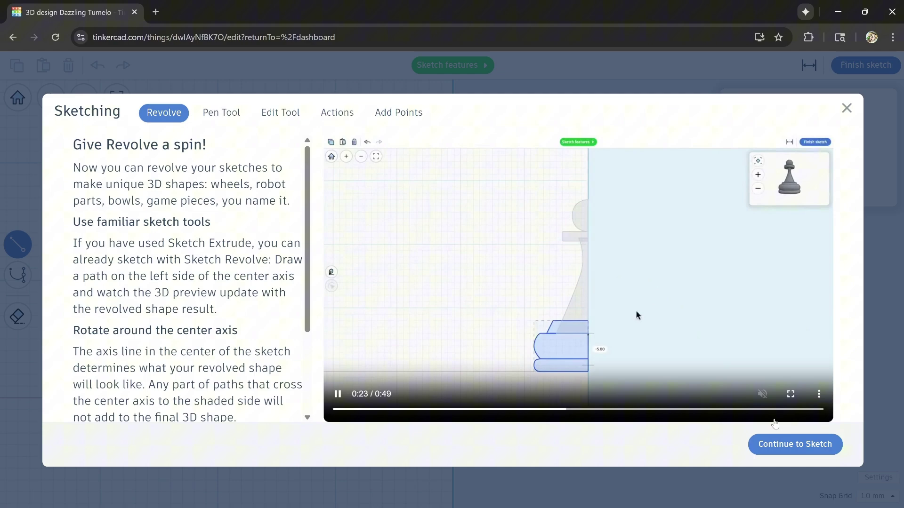
Dismiss the tutorial and draw the pawn's head and collar edges from the revolve axis
{"action": "left_click", "coordinate": [796, 444]}
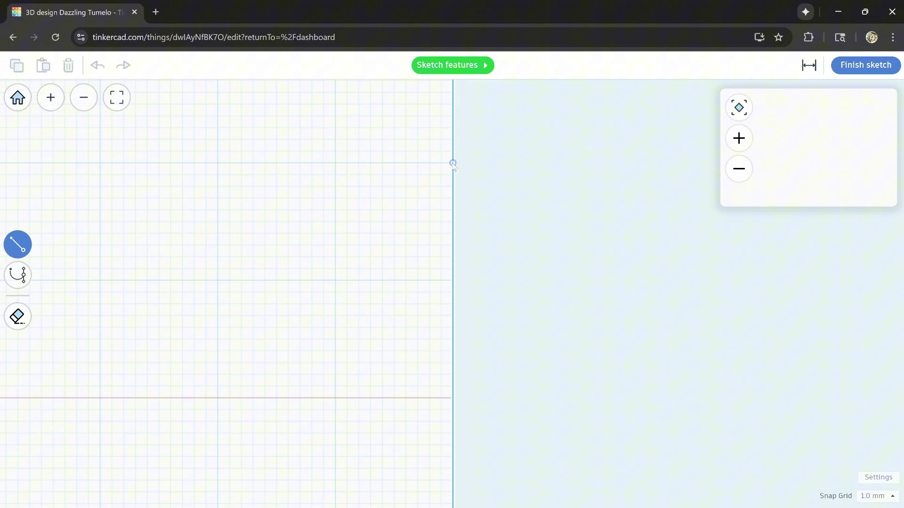
{"action": "left_click", "coordinate": [452, 163]}
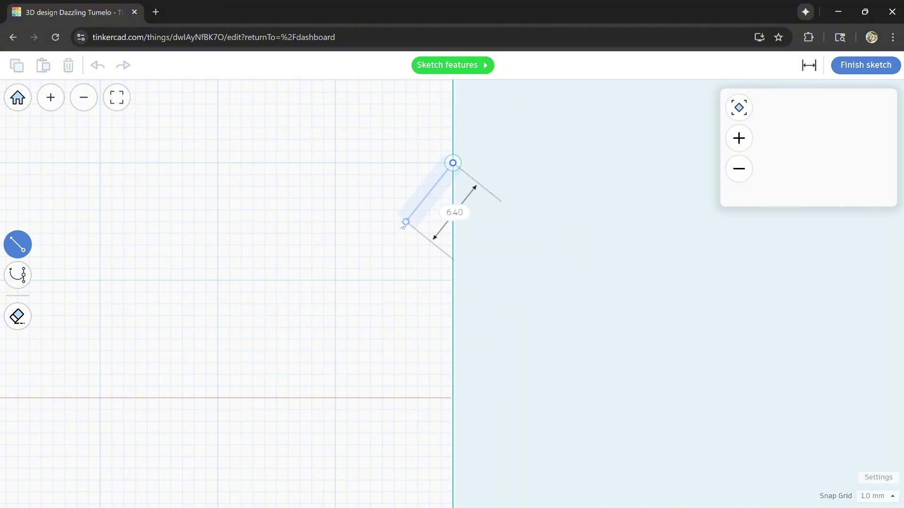
{"action": "left_click", "coordinate": [395, 222]}
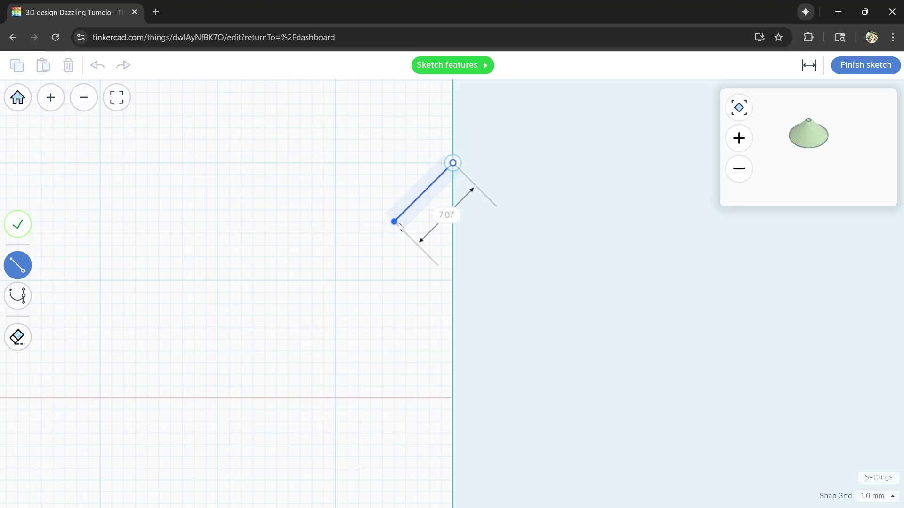
{"action": "left_click", "coordinate": [430, 269]}
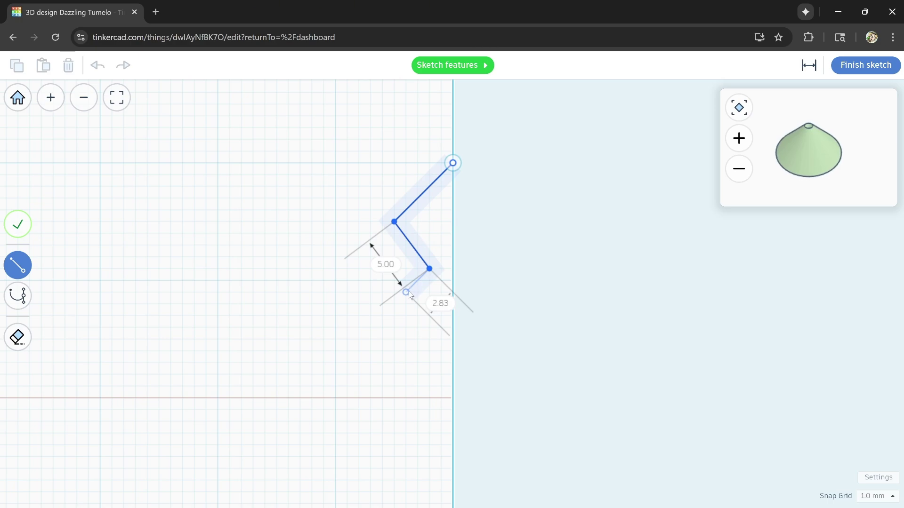
{"action": "left_click", "coordinate": [406, 292]}
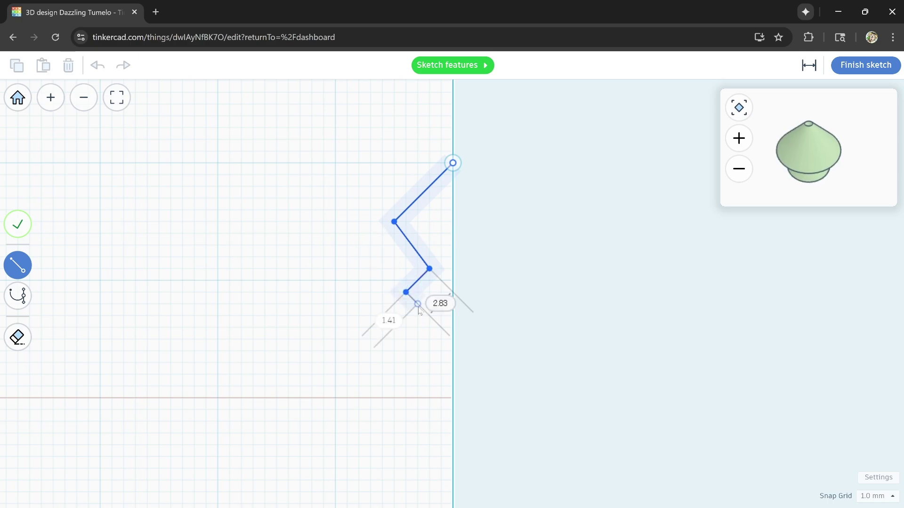
{"action": "key", "text": "Escape"}
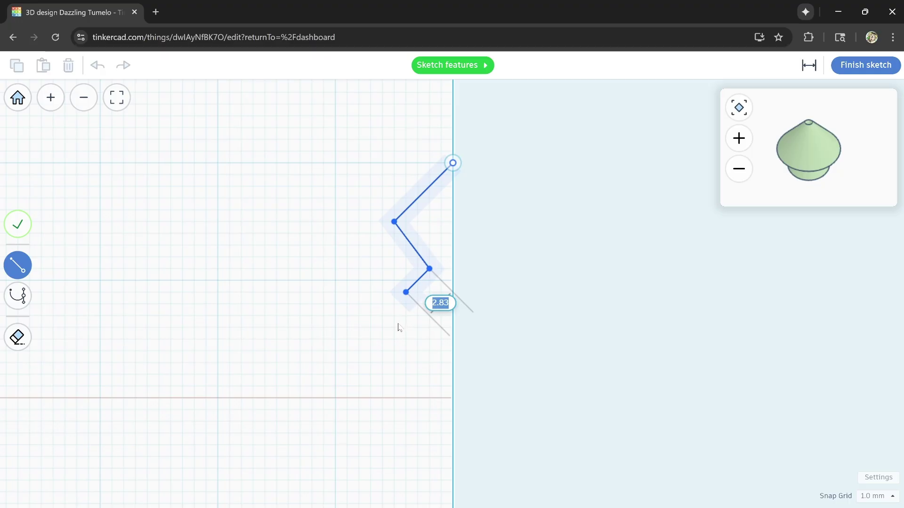
{"action": "left_click", "coordinate": [807, 66]}
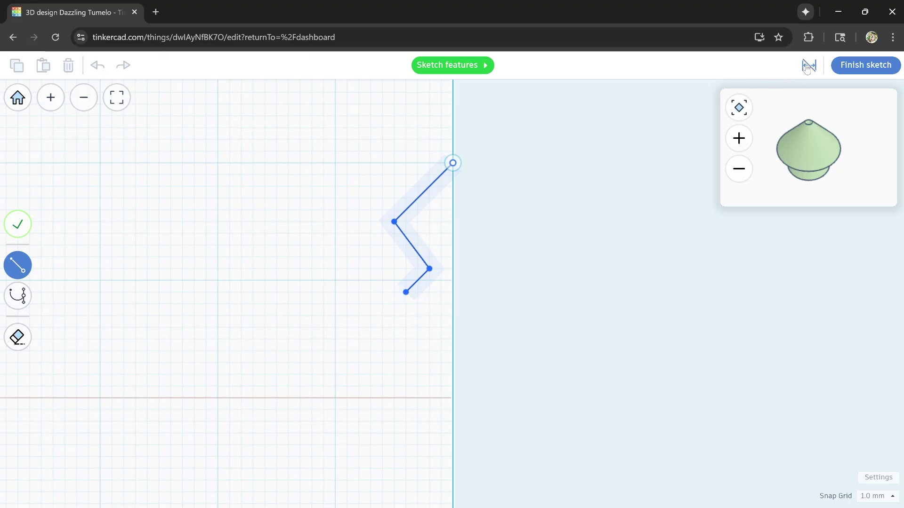
{"action": "left_click", "coordinate": [406, 293]}
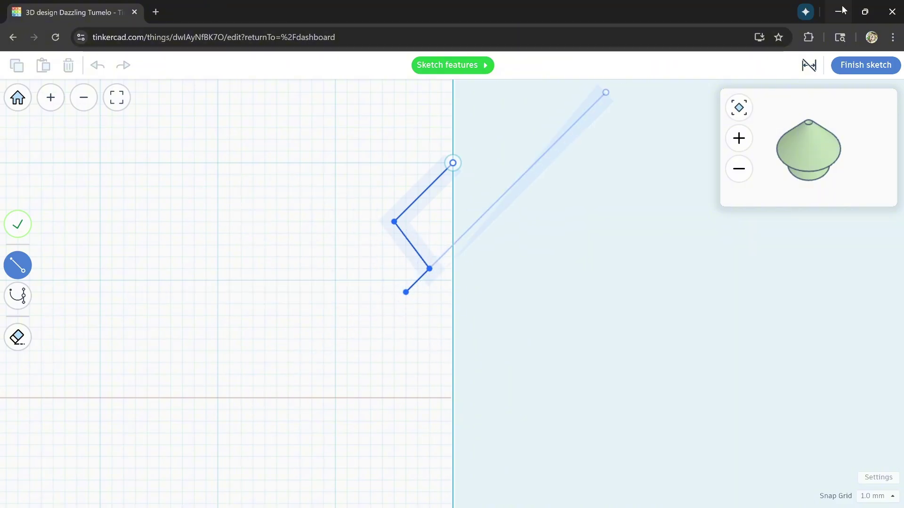
{"action": "left_click", "coordinate": [417, 316]}
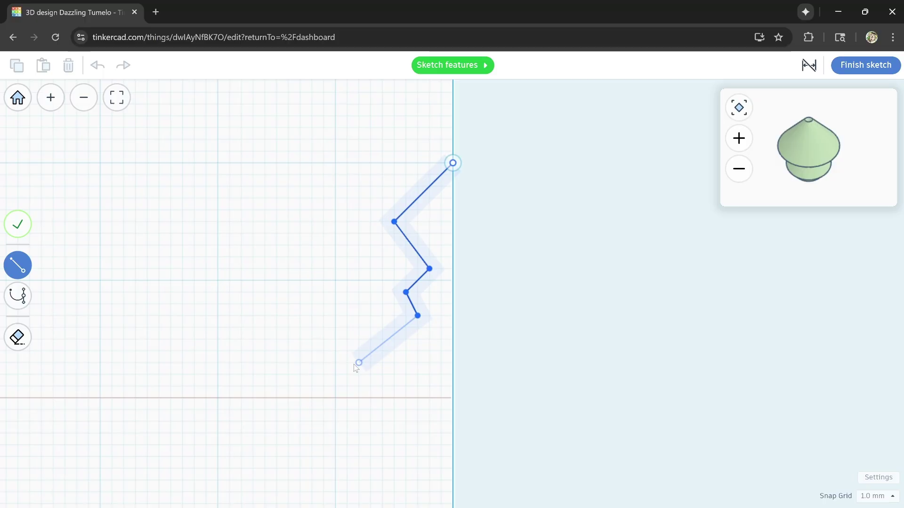
Draw the waist, flared base and flat bottom, then close the profile at its start
{"action": "scroll", "coordinate": [357, 358], "scroll_direction": "down", "scroll_amount": 3}
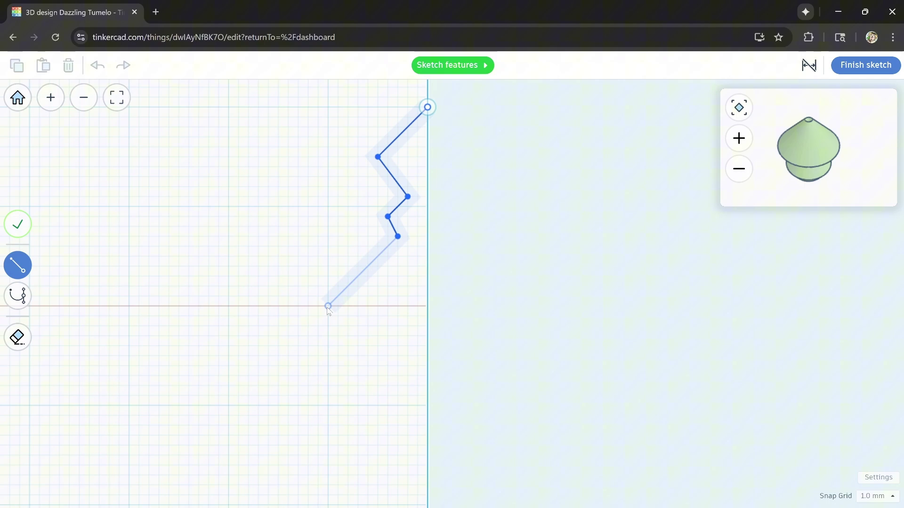
{"action": "left_click", "coordinate": [329, 307]}
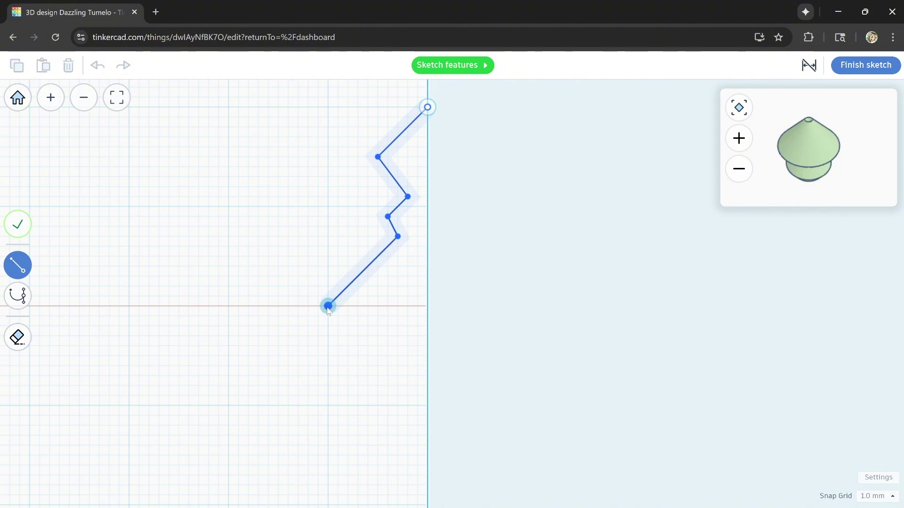
{"action": "left_click", "coordinate": [348, 336]}
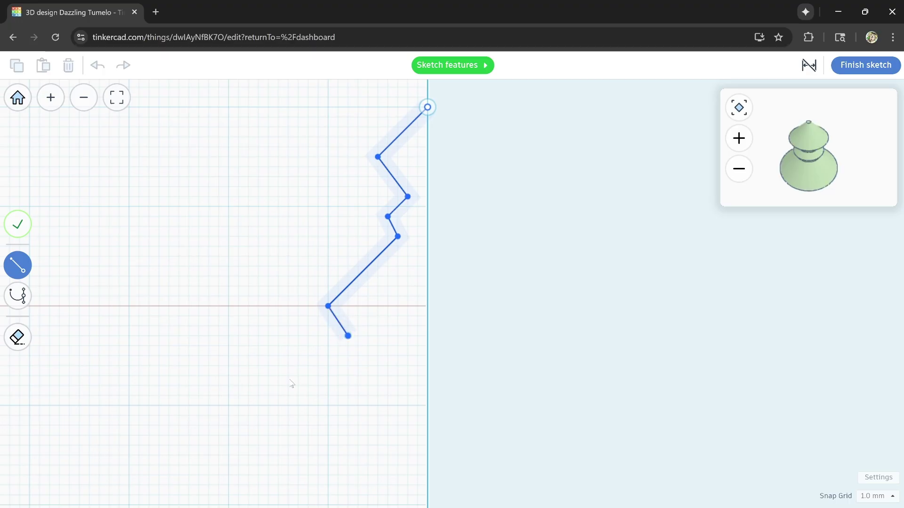
{"action": "left_click", "coordinate": [228, 405]}
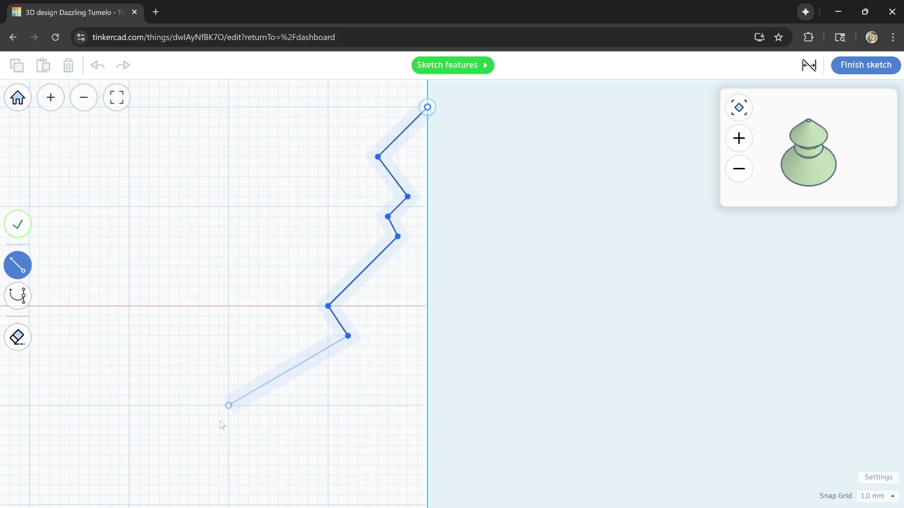
{"action": "left_click", "coordinate": [209, 435]}
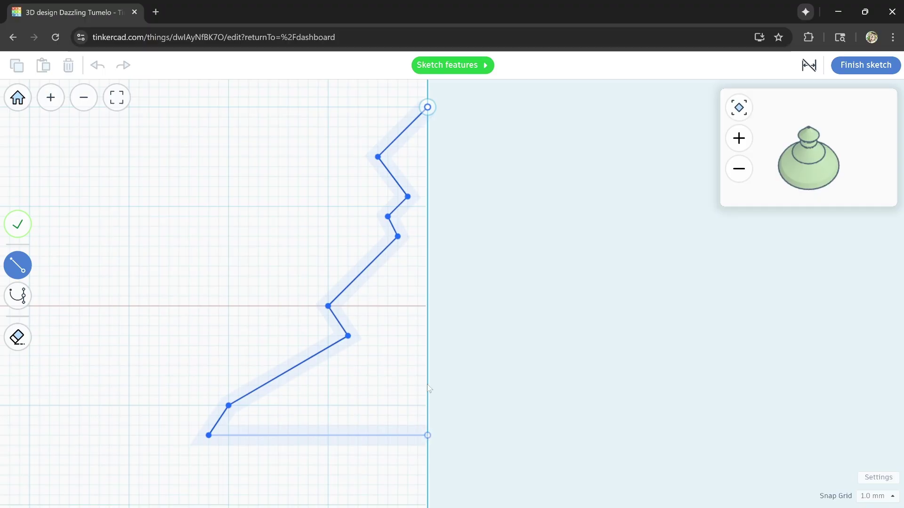
{"action": "left_click", "coordinate": [427, 435]}
{"action": "left_click", "coordinate": [428, 108]}
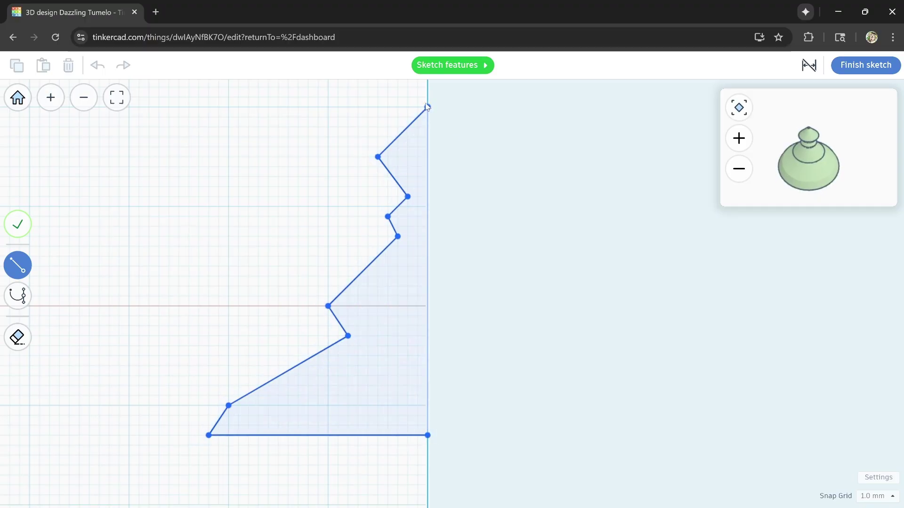
{"action": "left_click", "coordinate": [428, 108]}
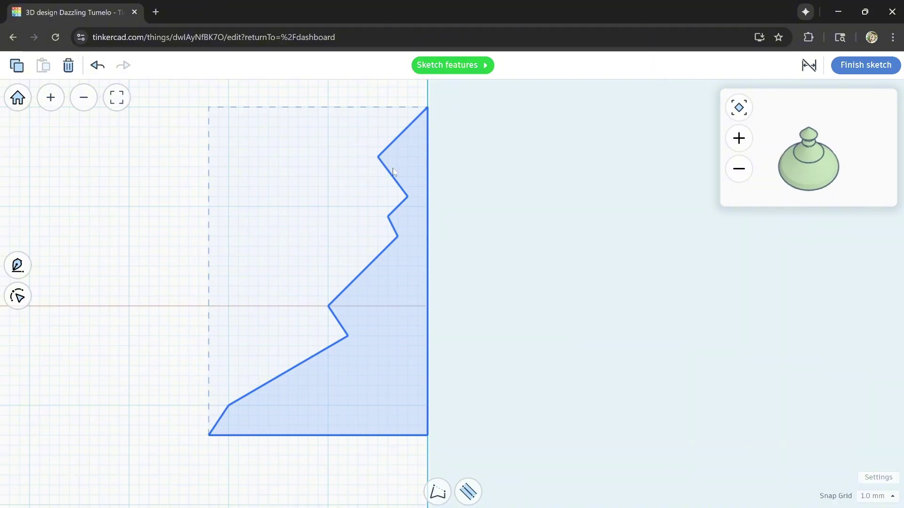
Smooth the head, collar and waist corners of the pawn profile into curves
{"action": "double_click", "coordinate": [403, 275]}
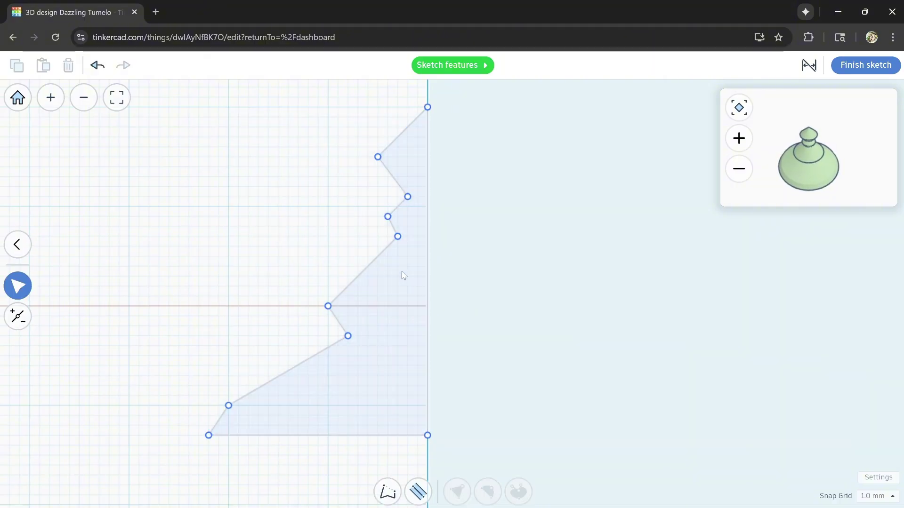
{"action": "double_click", "coordinate": [378, 157]}
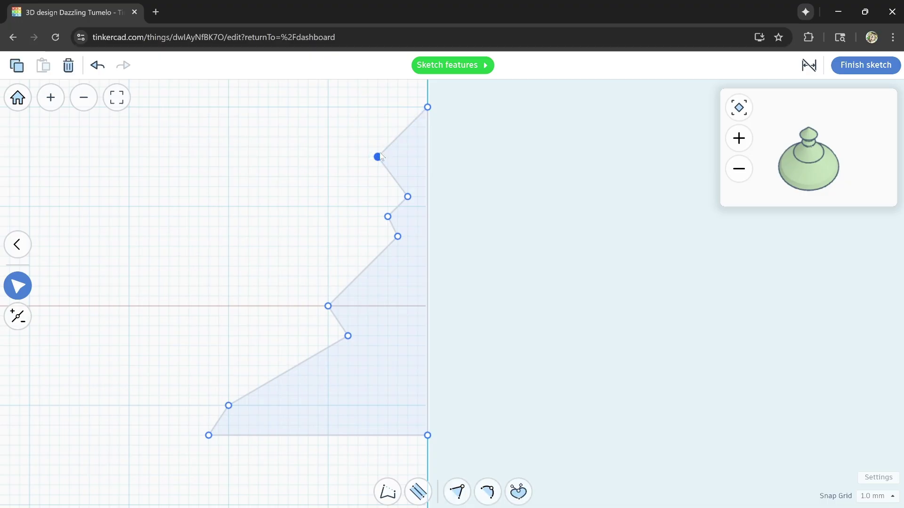
{"action": "double_click", "coordinate": [387, 218]}
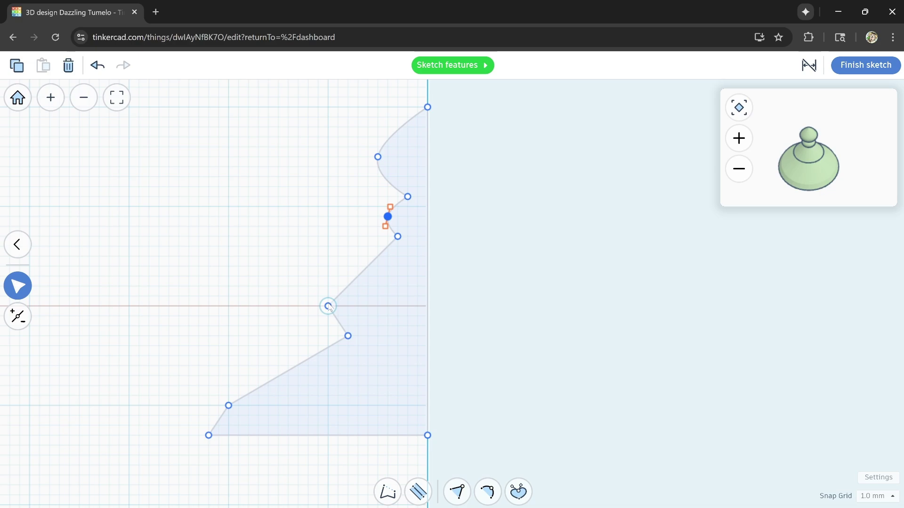
{"action": "double_click", "coordinate": [328, 307]}
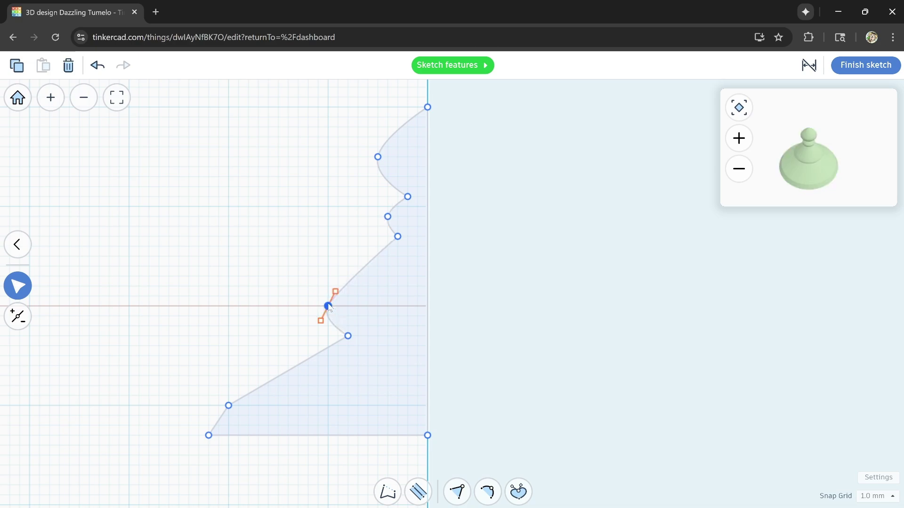
{"action": "double_click", "coordinate": [228, 406]}
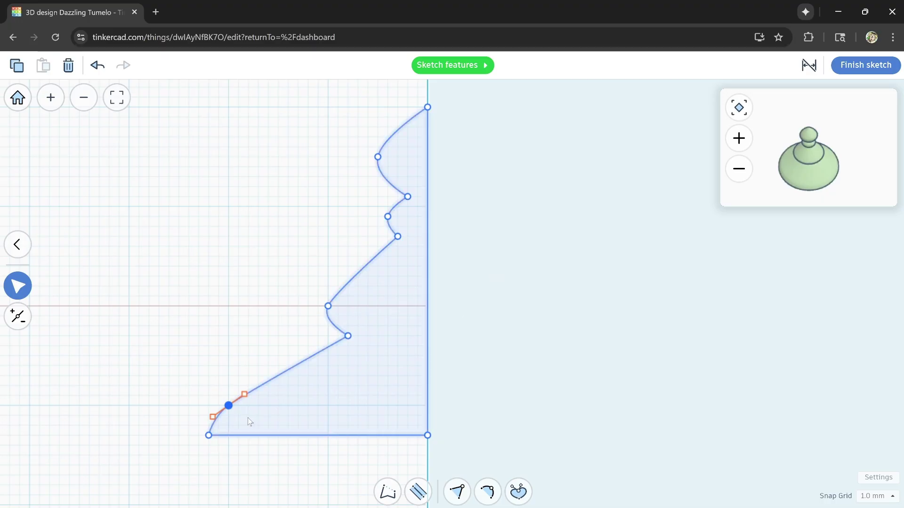
{"action": "key", "text": "ctrl+z"}
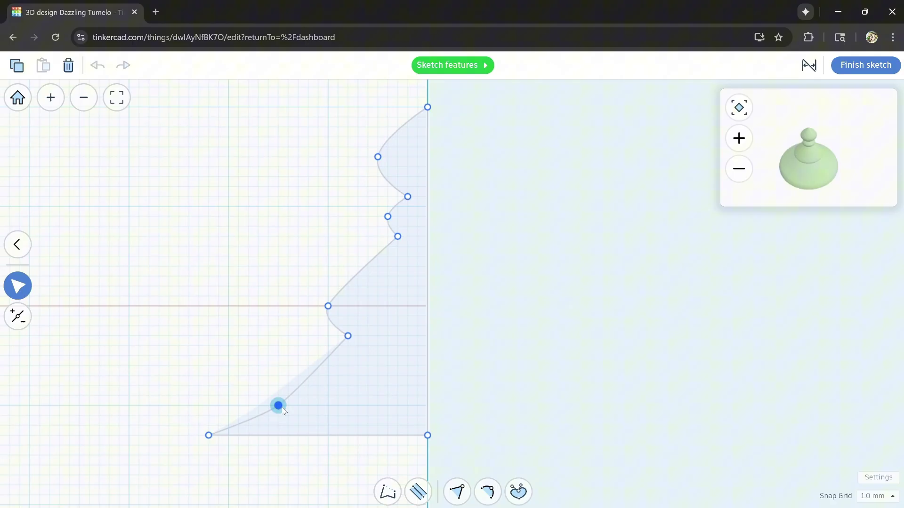
Pull the base flare and outer base corner inward and lower the top point slightly
{"action": "left_click_drag", "start_coordinate": [272, 411], "coordinate": [261, 411]}
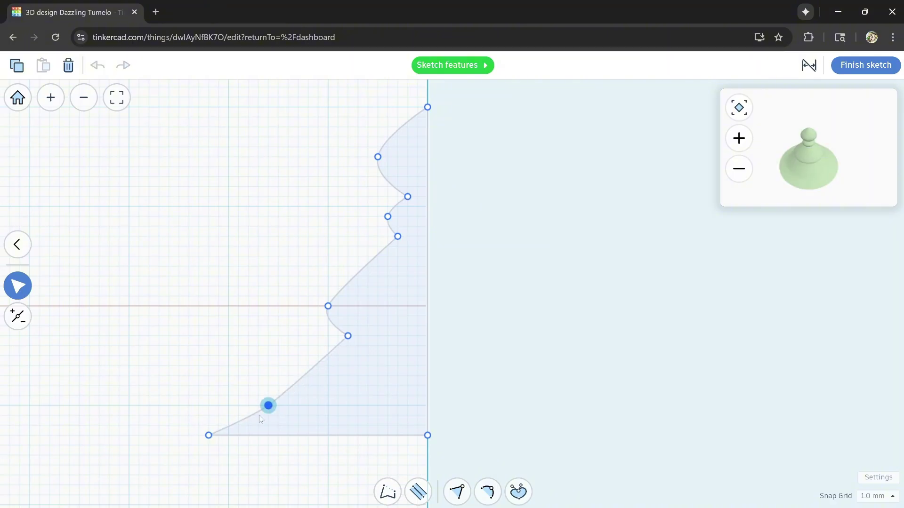
{"action": "left_click_drag", "start_coordinate": [208, 435], "coordinate": [258, 435]}
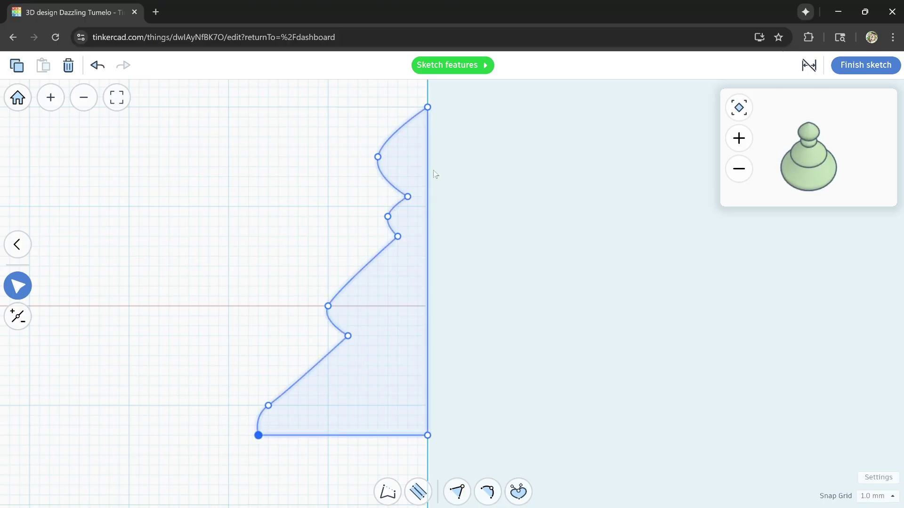
{"action": "left_click_drag", "start_coordinate": [427, 107], "coordinate": [428, 116]}
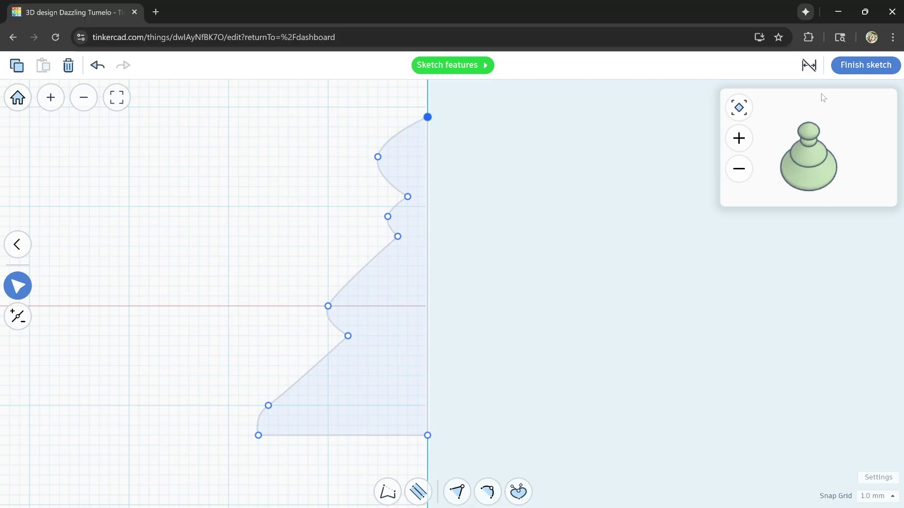
Finish the sketch and orbit to a higher front view of the revolved pawn
{"action": "left_click", "coordinate": [868, 66]}
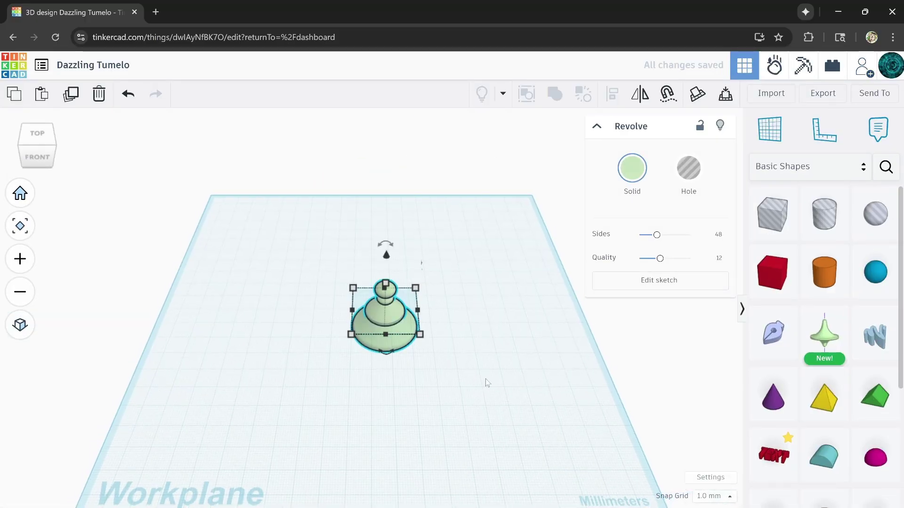
{"action": "right_click_drag", "start_coordinate": [474, 358], "coordinate": [392, 333]}
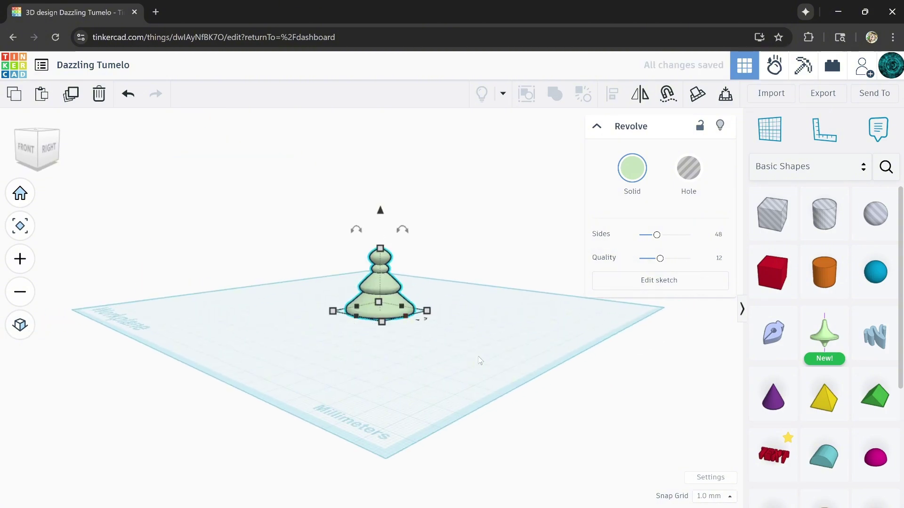
{"action": "right_click_drag", "start_coordinate": [479, 361], "coordinate": [478, 362]}
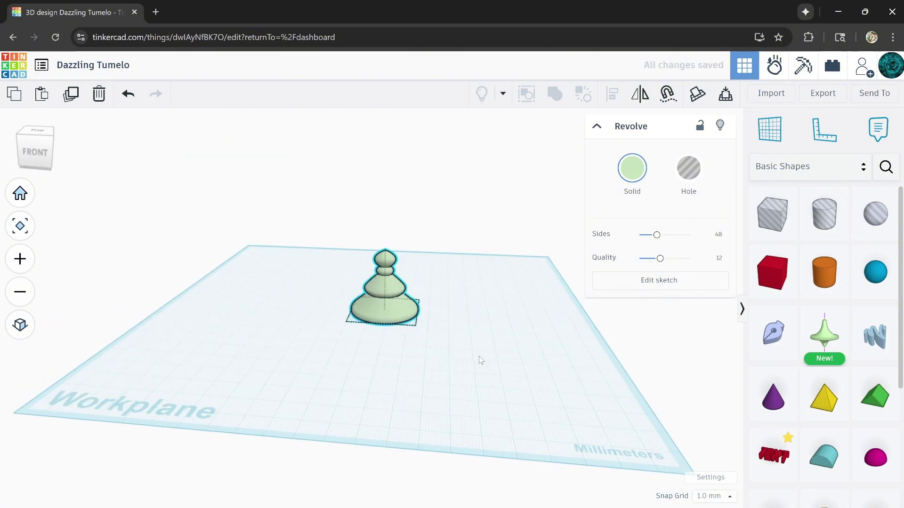
Reopen the pawn sketch, move two middle profile points toward the axis, and finish
{"action": "left_click", "coordinate": [660, 281]}
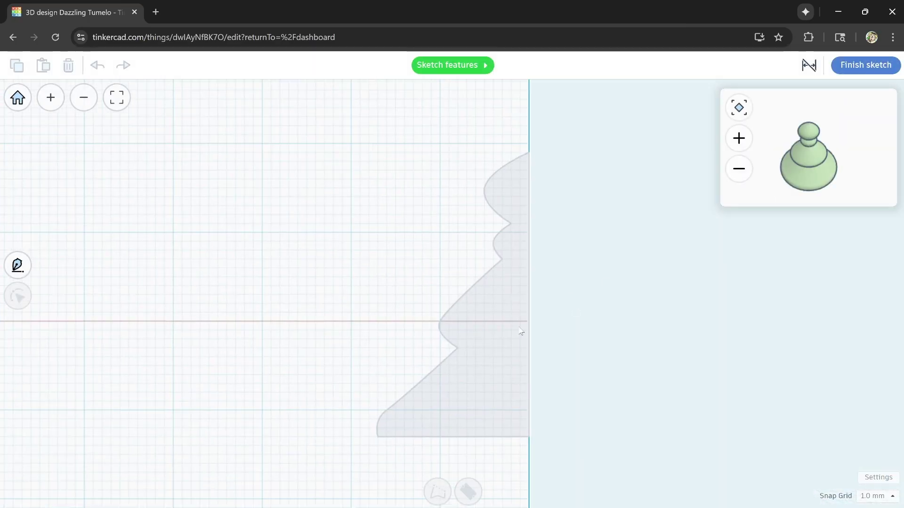
{"action": "left_click", "coordinate": [479, 341]}
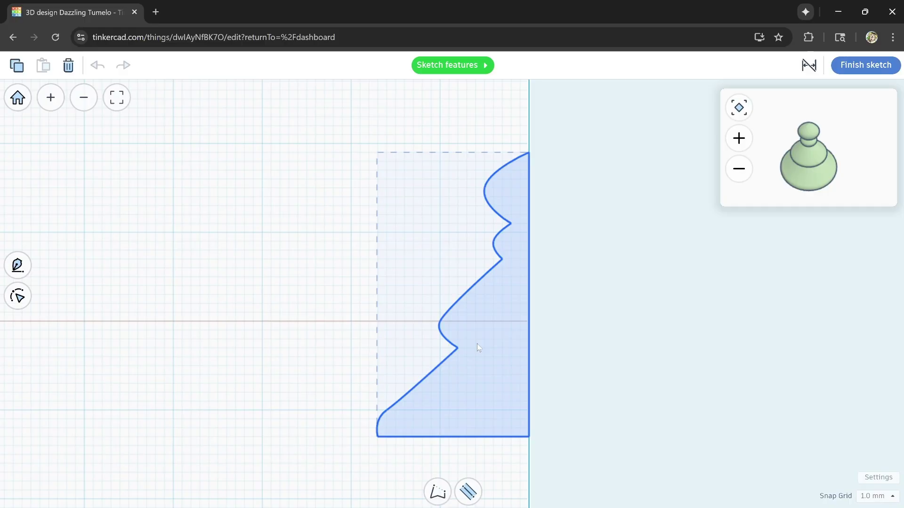
{"action": "double_click", "coordinate": [476, 346]}
{"action": "left_click_drag", "start_coordinate": [456, 349], "coordinate": [475, 357]}
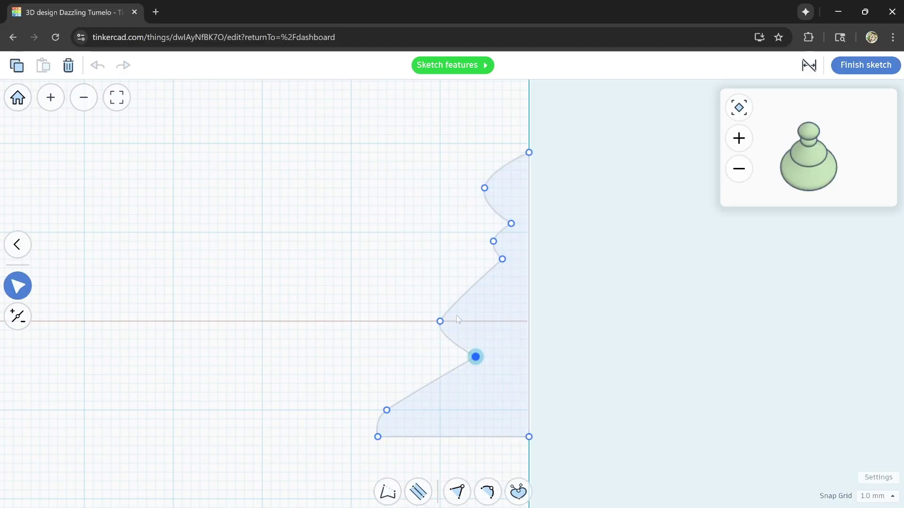
{"action": "left_click_drag", "start_coordinate": [441, 321], "coordinate": [470, 322]}
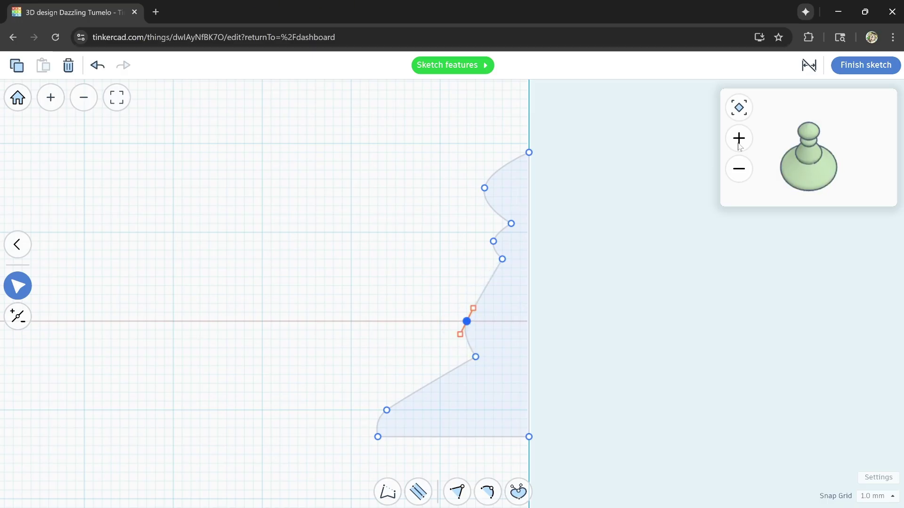
{"action": "left_click", "coordinate": [852, 68]}
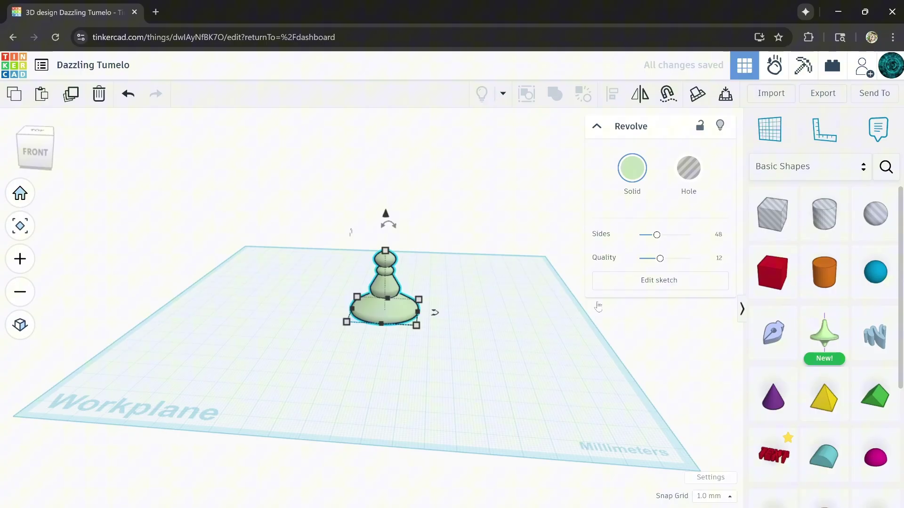
Colour the pawn solid dark charcoal black and duplicate it
{"action": "right_click_drag", "start_coordinate": [452, 353], "coordinate": [433, 329]}
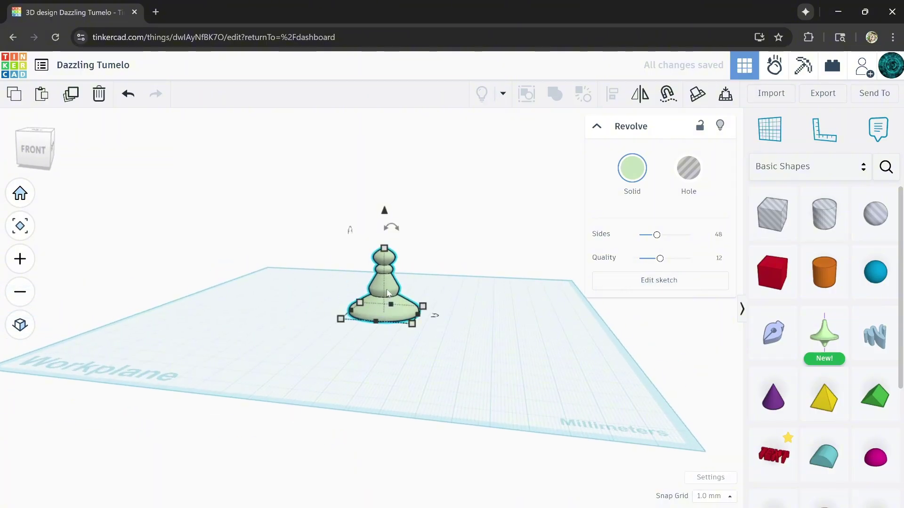
{"action": "scroll", "coordinate": [387, 293], "scroll_direction": "up", "scroll_amount": 3}
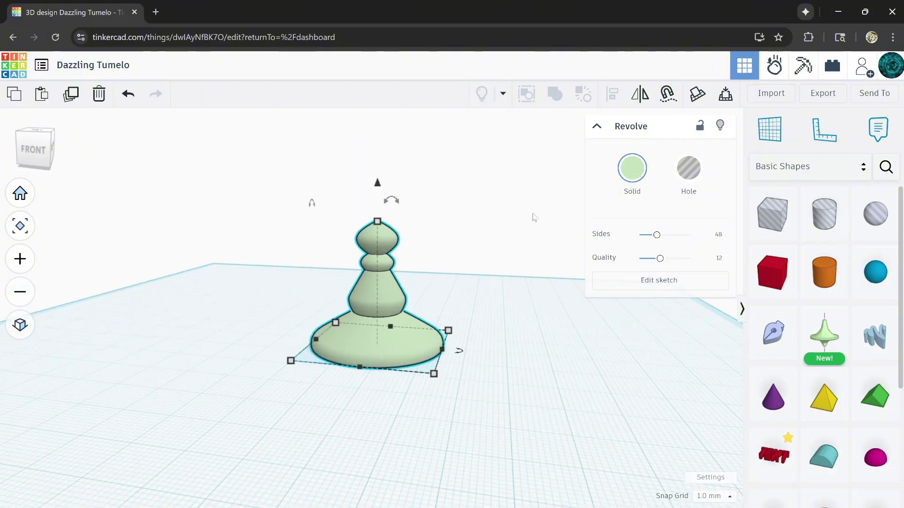
{"action": "left_click", "coordinate": [631, 171]}
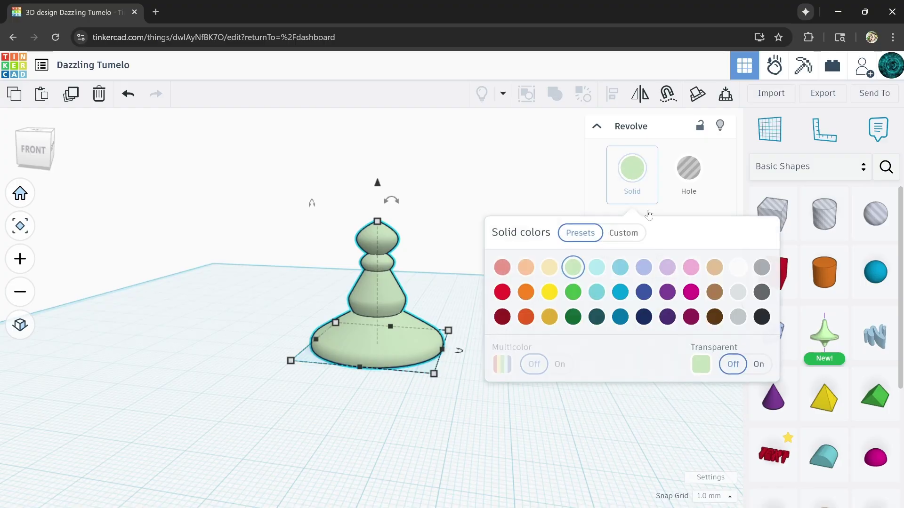
{"action": "left_click", "coordinate": [762, 316]}
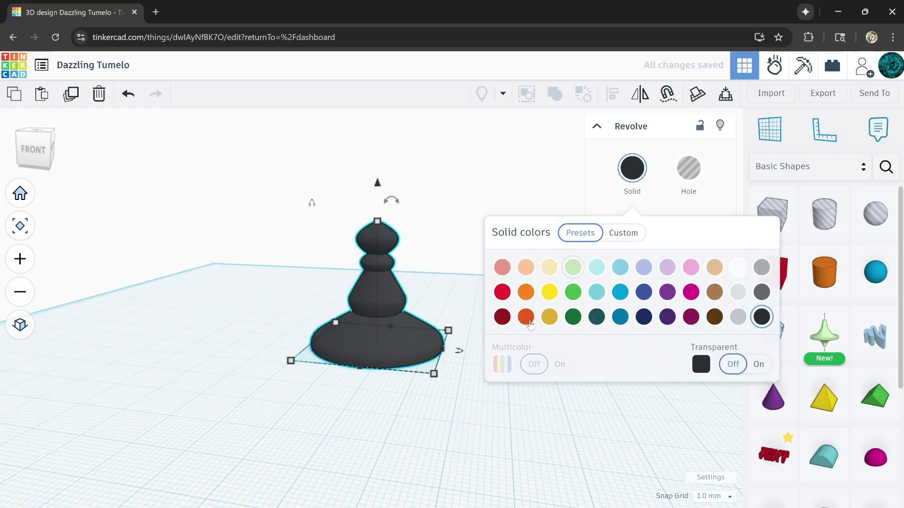
{"action": "left_click", "coordinate": [410, 351]}
{"action": "left_click", "coordinate": [71, 94]}
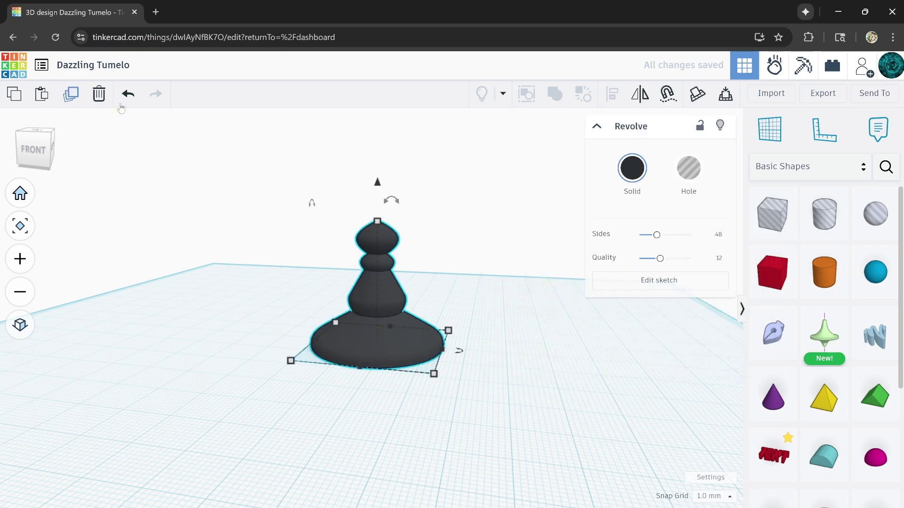
Shift the duplicate pawn beside the original and make it solid white
{"action": "key", "text": "shift+Right"}
{"action": "key", "text": "shift+Right"}
{"action": "key", "text": "shift+Right"}
{"action": "key", "text": "shift+Right"}
{"action": "key", "text": "shift+Right"}
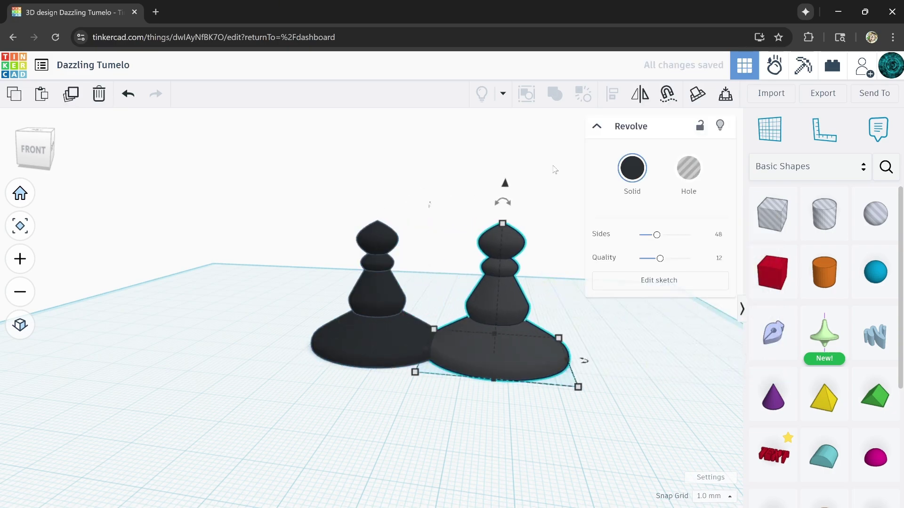
{"action": "left_click", "coordinate": [632, 170]}
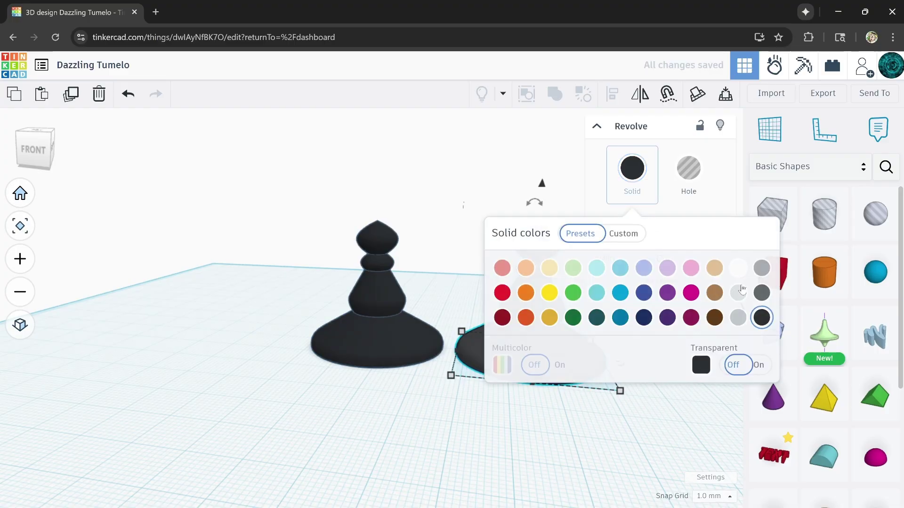
{"action": "left_click", "coordinate": [737, 268]}
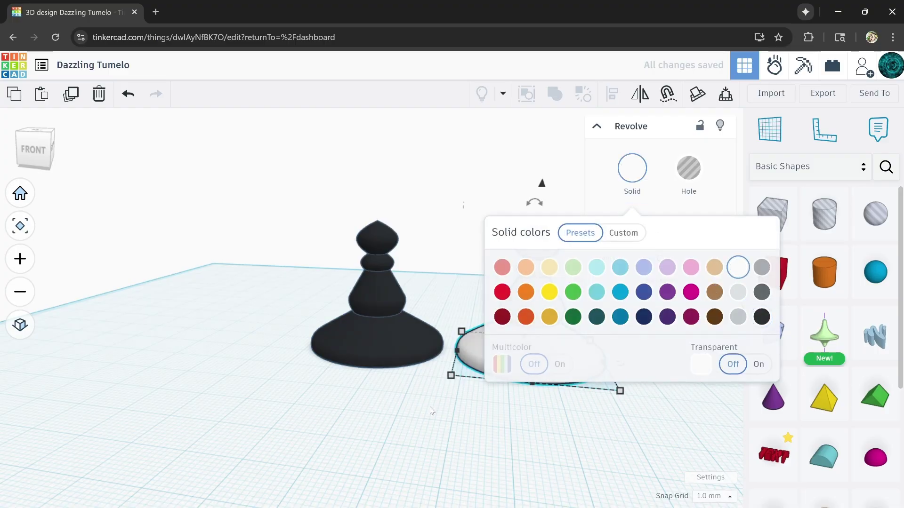
{"action": "left_click", "coordinate": [431, 413]}
Select both pawns together and move them toward the workplane's far right corner
{"action": "right_click_drag", "start_coordinate": [432, 412], "coordinate": [335, 245]}
{"action": "left_click_drag", "start_coordinate": [334, 247], "coordinate": [568, 405]}
{"action": "left_click_drag", "start_coordinate": [485, 360], "coordinate": [551, 271]}
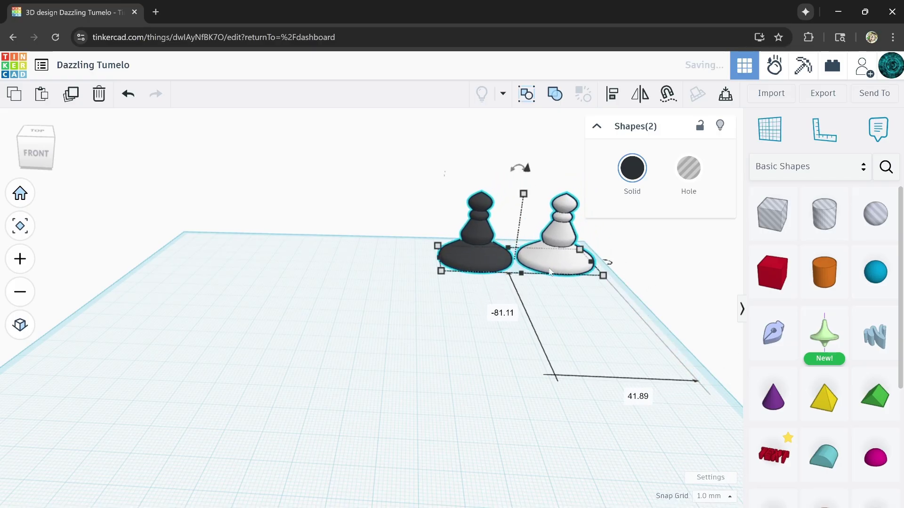
{"action": "left_click", "coordinate": [394, 366]}
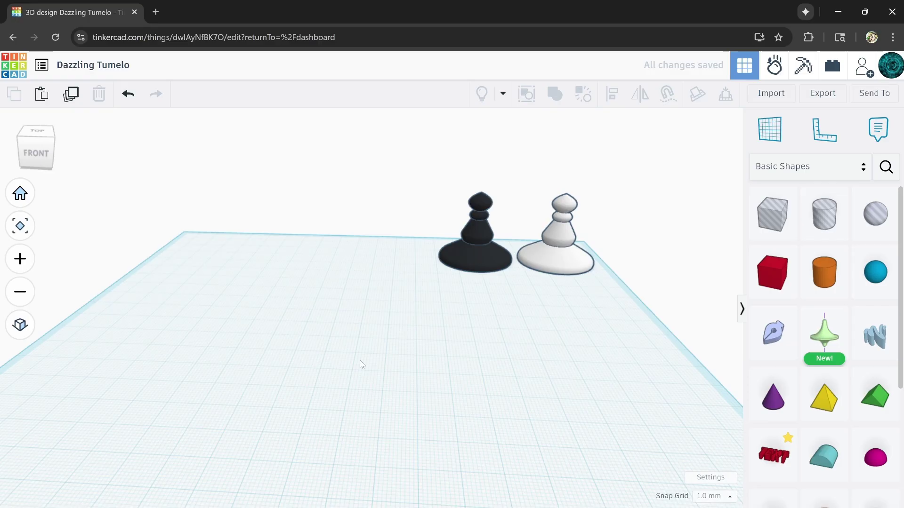
{"action": "middle_click_drag", "start_coordinate": [362, 365], "coordinate": [412, 374]}
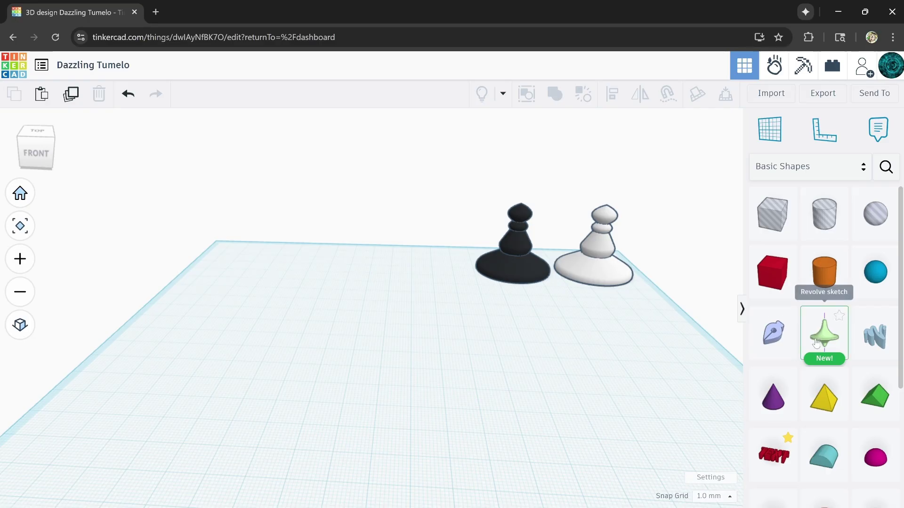
Place a new Revolve sketch and draw the profile's bottom step and long edge to the rim
{"action": "left_click_drag", "start_coordinate": [820, 340], "coordinate": [420, 352]}
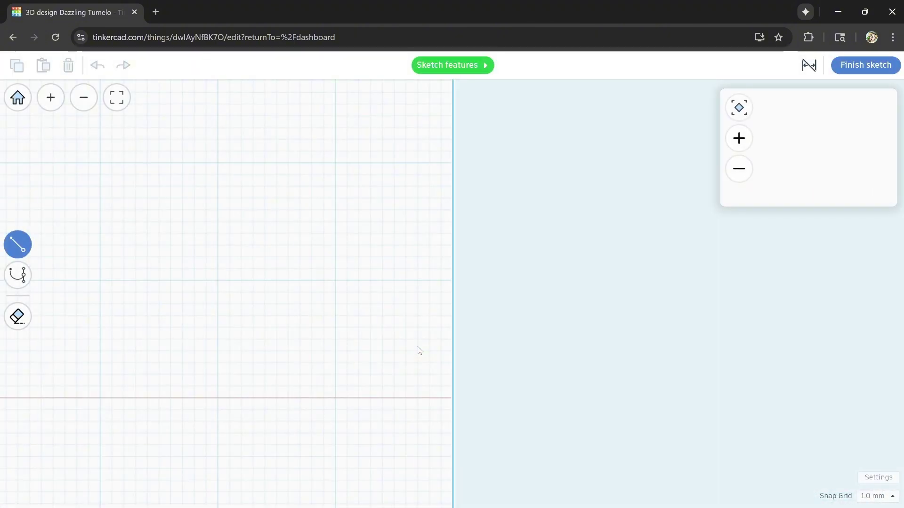
{"action": "left_click", "coordinate": [453, 398]}
{"action": "left_click", "coordinate": [429, 375]}
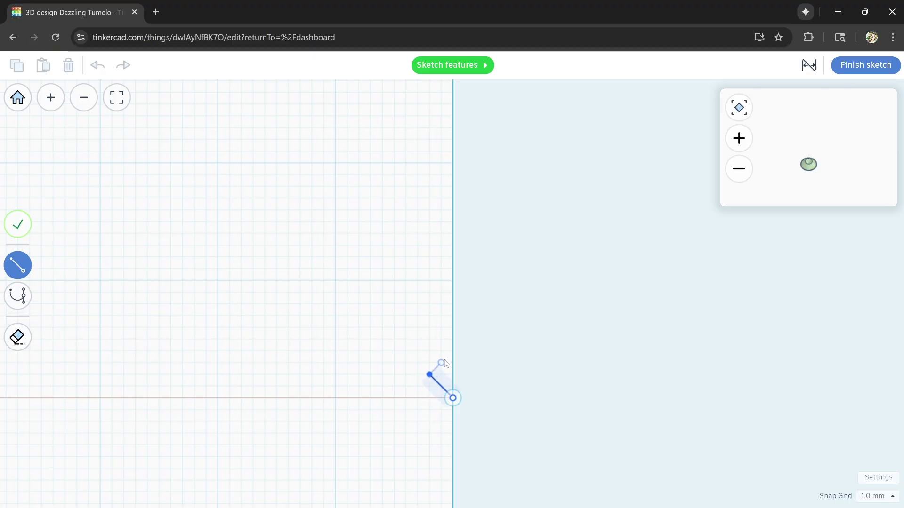
{"action": "left_click", "coordinate": [442, 363]}
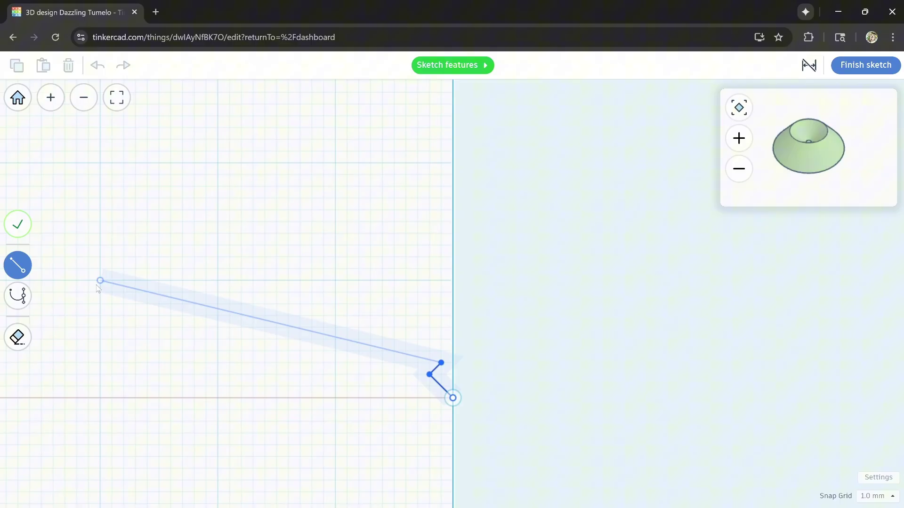
{"action": "left_click", "coordinate": [97, 283]}
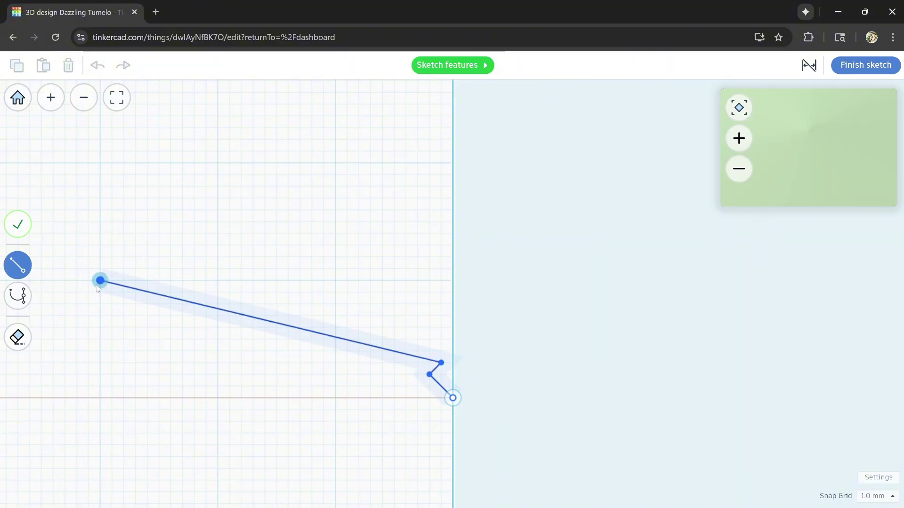
Add the rim notch, upper edge and stem, then close the profile back at the axis
{"action": "left_click", "coordinate": [123, 269]}
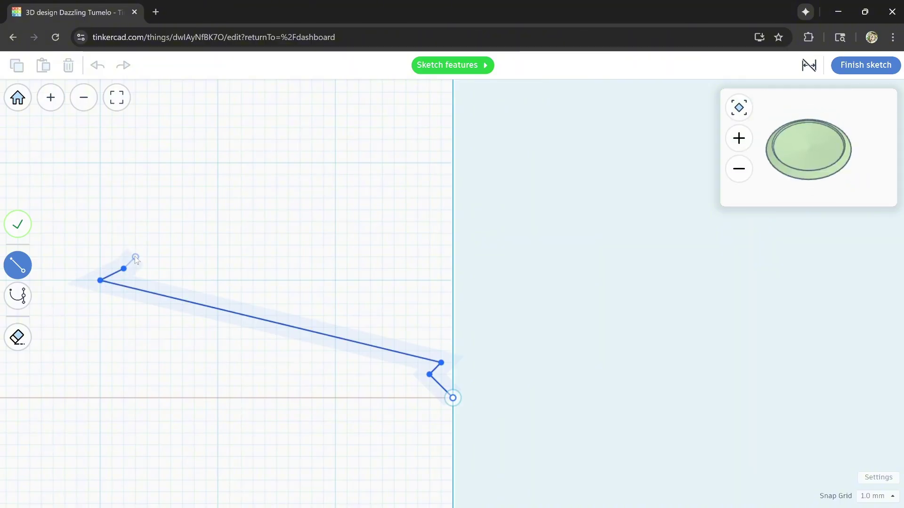
{"action": "left_click", "coordinate": [136, 258]}
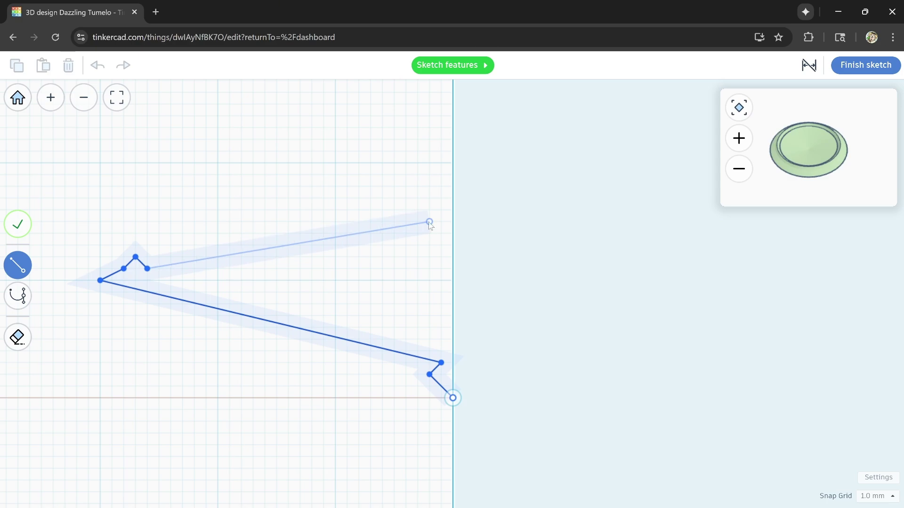
{"action": "left_click", "coordinate": [430, 221]}
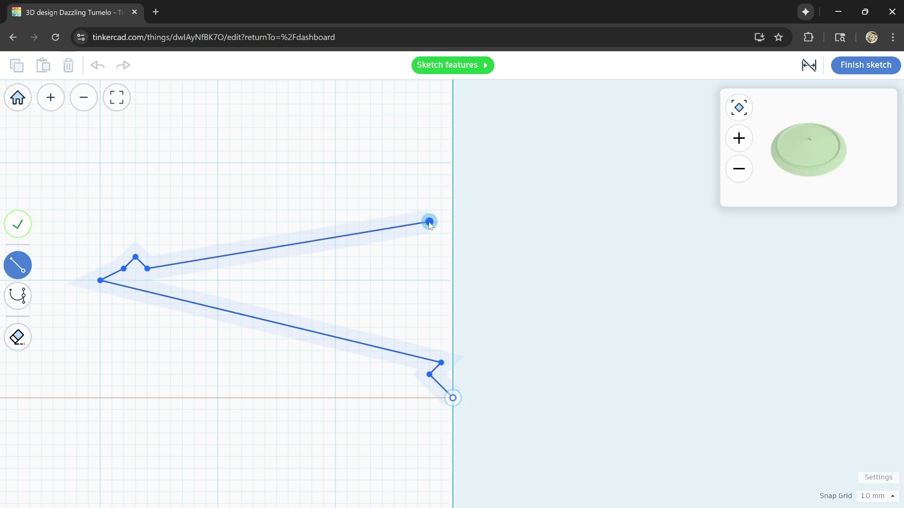
{"action": "left_click", "coordinate": [407, 103]}
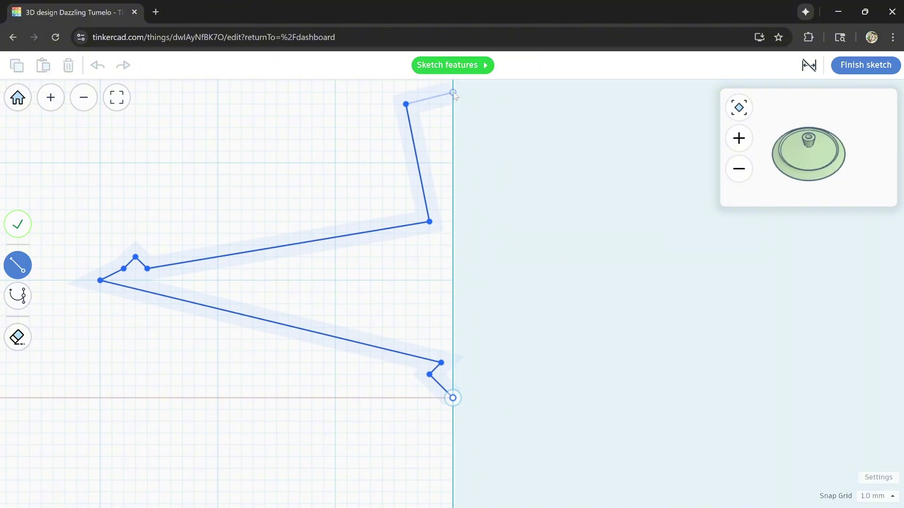
{"action": "left_click", "coordinate": [453, 93]}
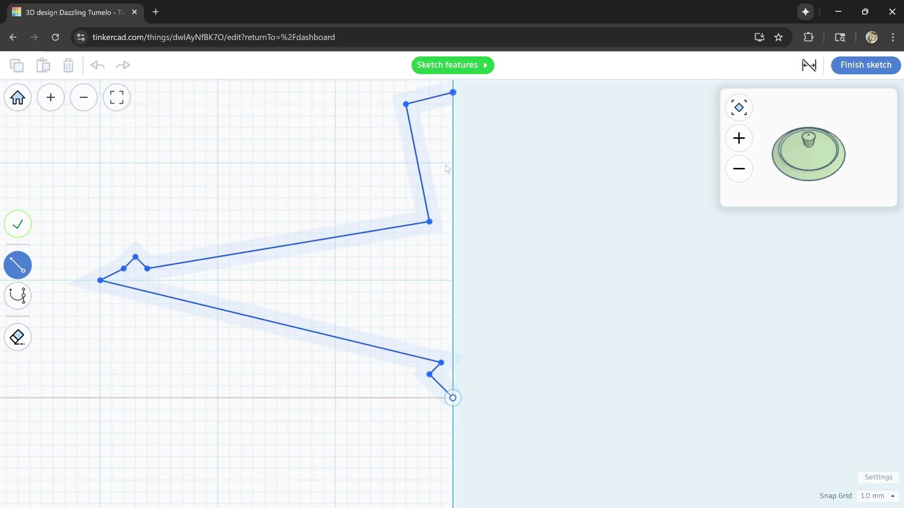
{"action": "left_click", "coordinate": [454, 404]}
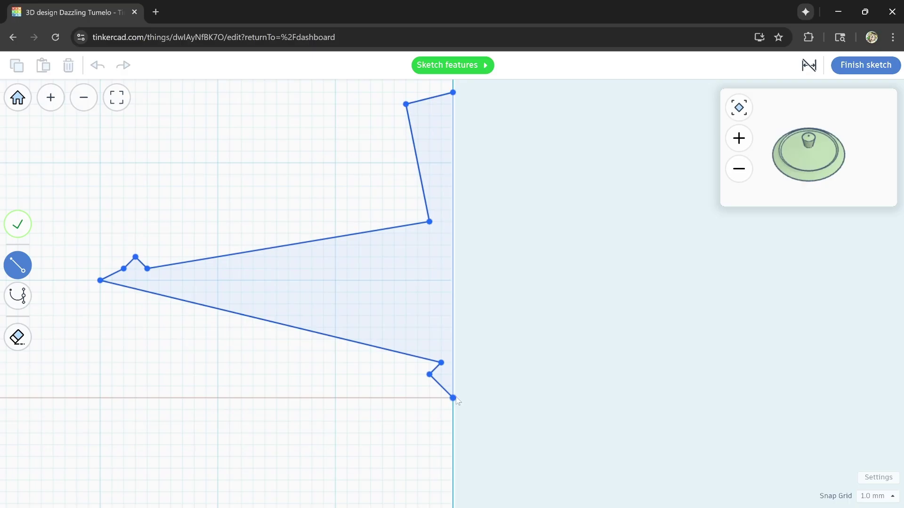
{"action": "left_click", "coordinate": [454, 399]}
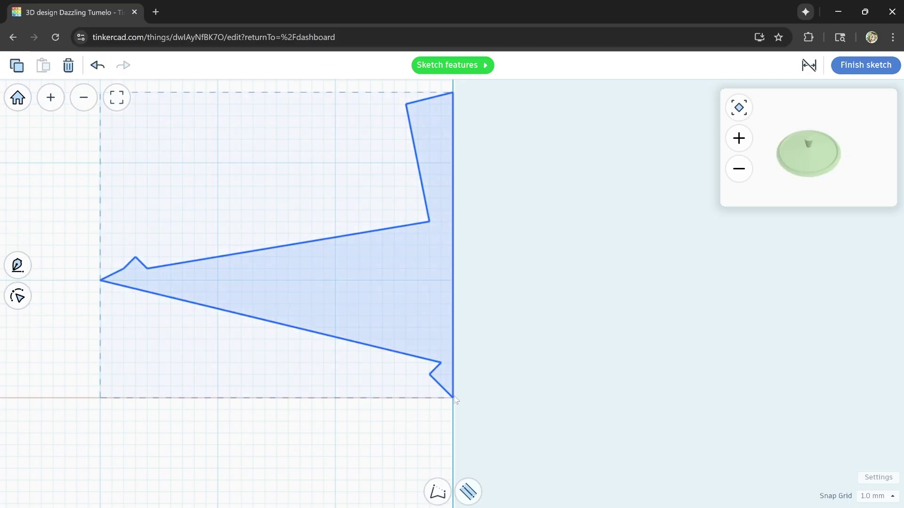
Smooth the stem's top-left corner and pull it inward and down to slim the stem
{"action": "double_click", "coordinate": [433, 270]}
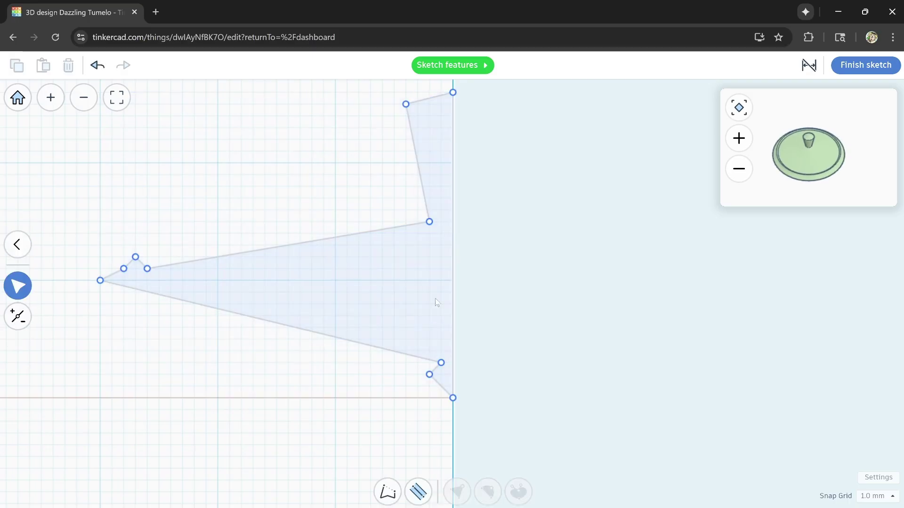
{"action": "left_click", "coordinate": [430, 375]}
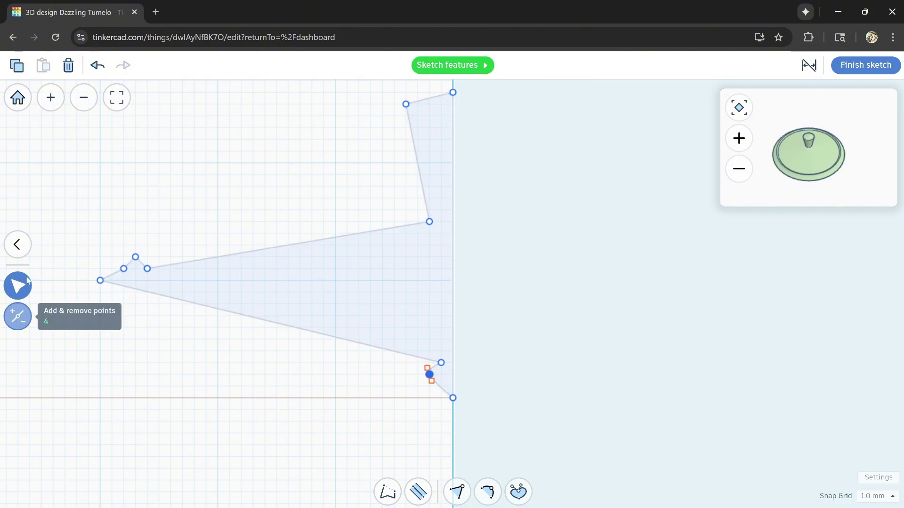
{"action": "left_click", "coordinate": [136, 258]}
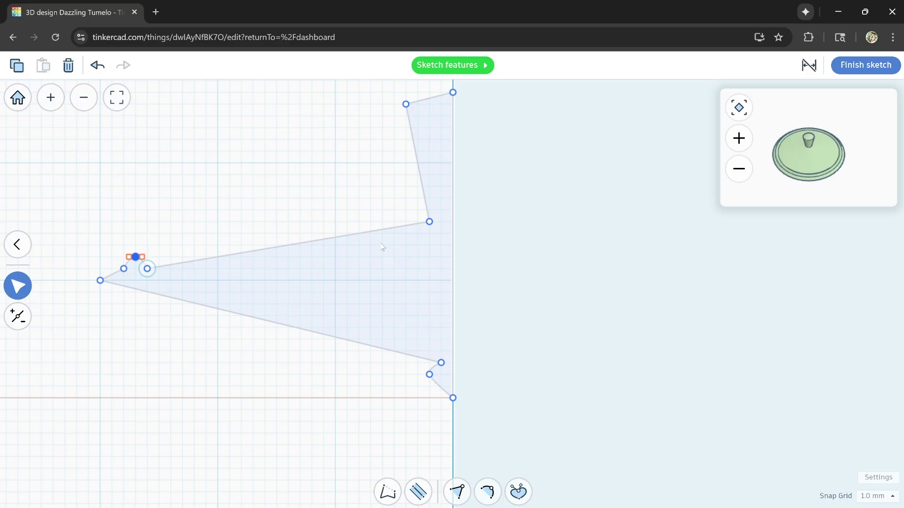
{"action": "double_click", "coordinate": [429, 221]}
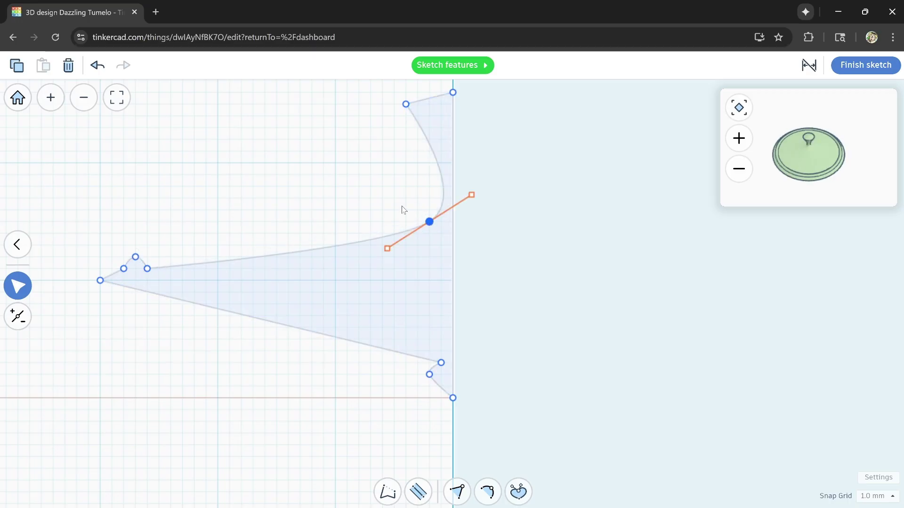
{"action": "double_click", "coordinate": [429, 222]}
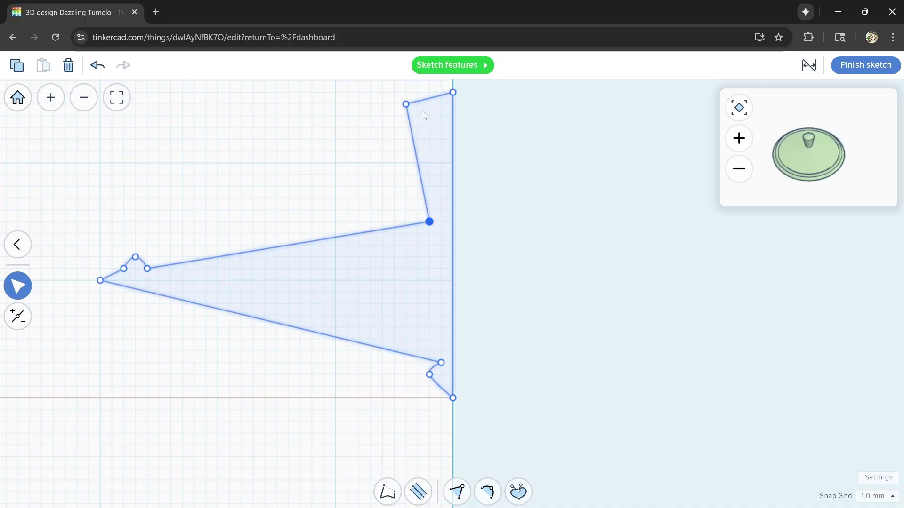
{"action": "double_click", "coordinate": [406, 105]}
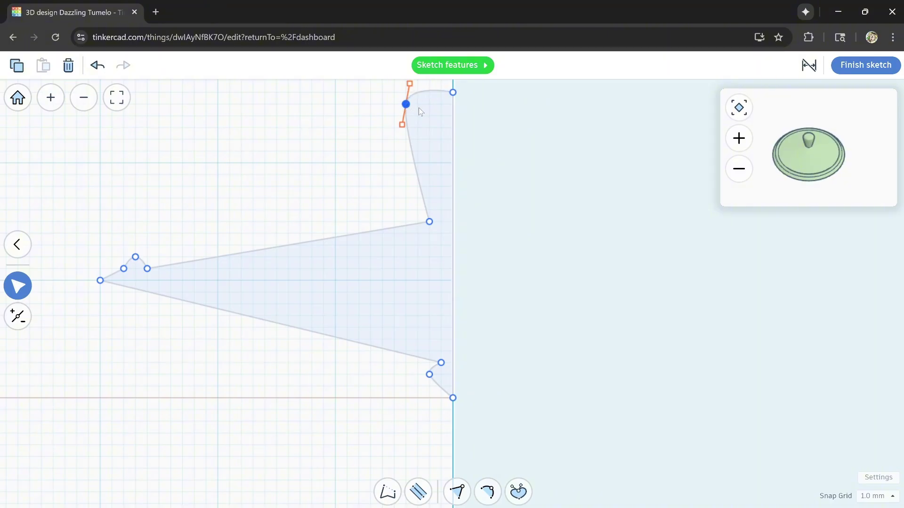
{"action": "mouse_move", "coordinate": [412, 108]}
{"action": "left_mouse_down"}
{"action": "mouse_move", "coordinate": [424, 107]}
{"action": "mouse_move", "coordinate": [424, 120]}
{"action": "left_mouse_up"}
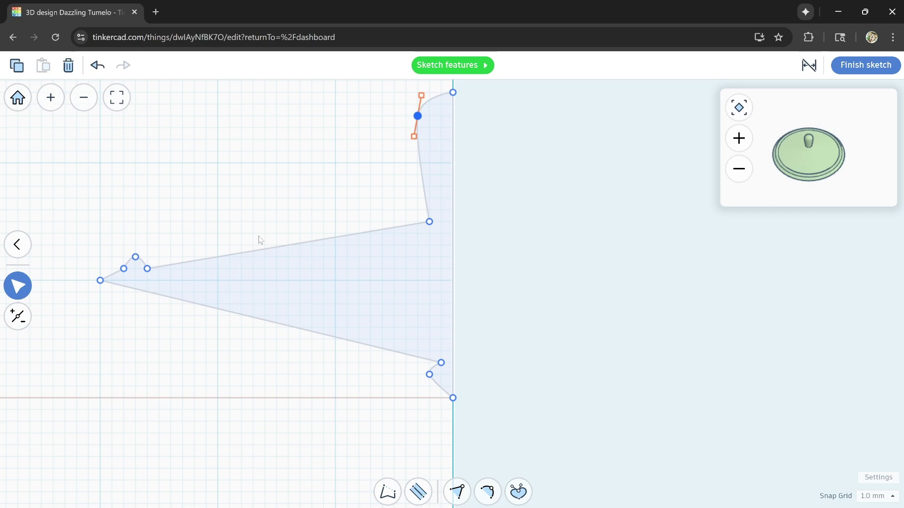
{"action": "left_click", "coordinate": [189, 222]}
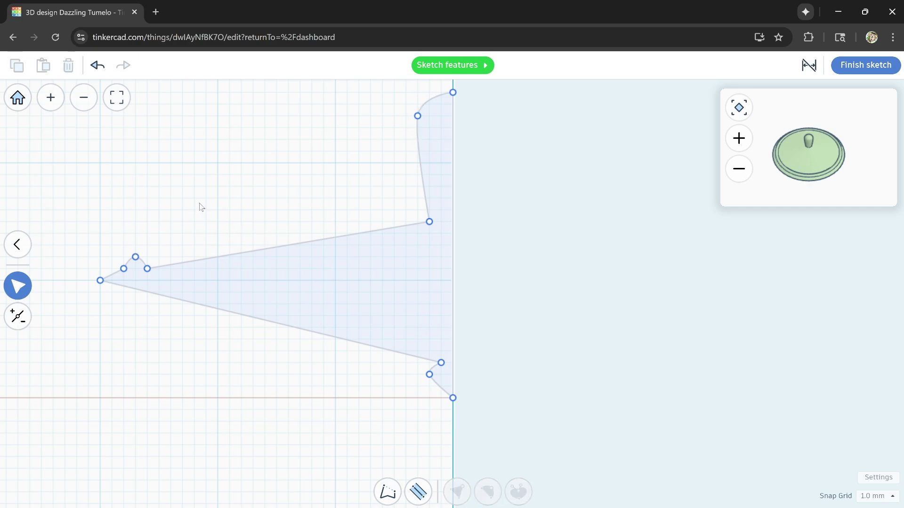
Draw a triangle on the disc's upper slope, round its apex, and finish the sketch
{"action": "left_click", "coordinate": [17, 245]}
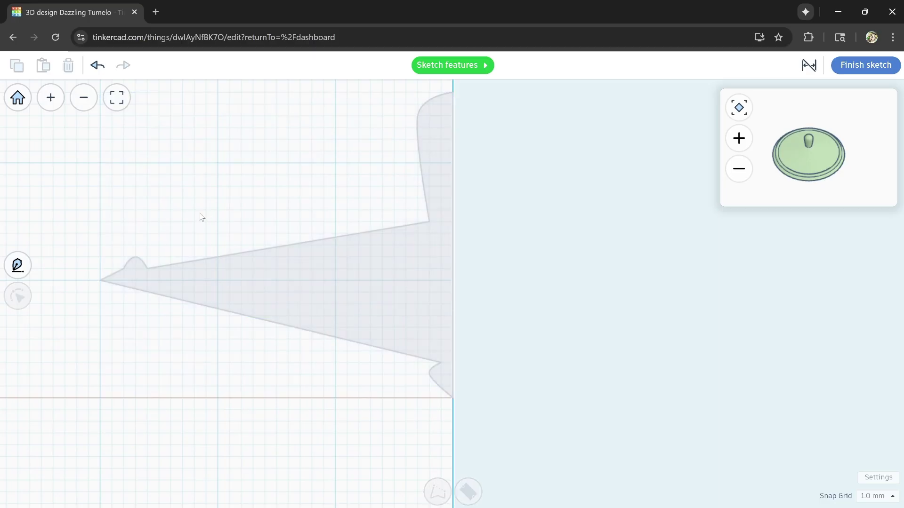
{"action": "left_click", "coordinate": [24, 268]}
{"action": "left_click", "coordinate": [288, 233]}
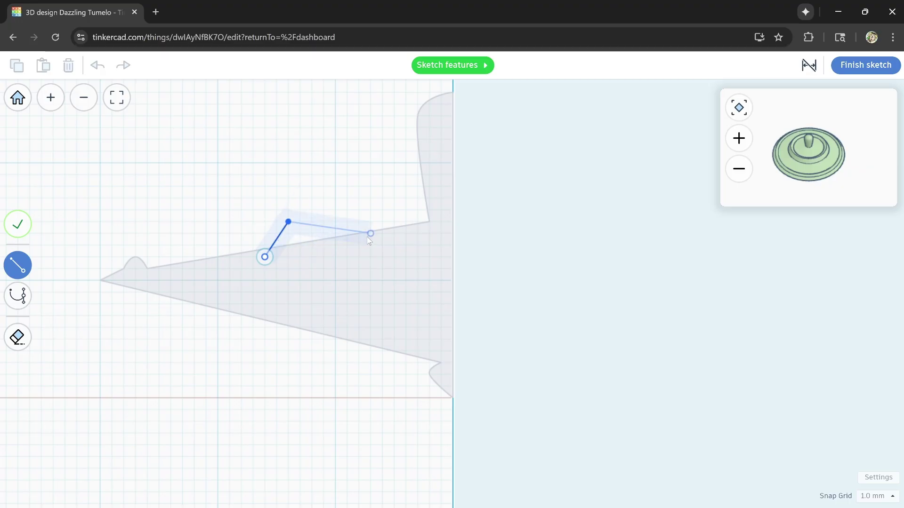
{"action": "left_click", "coordinate": [264, 257]}
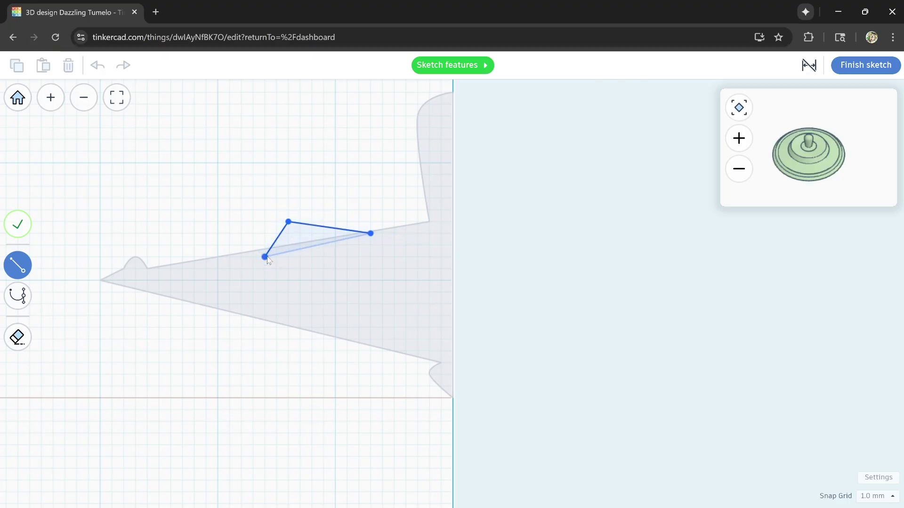
{"action": "key", "text": "Return"}
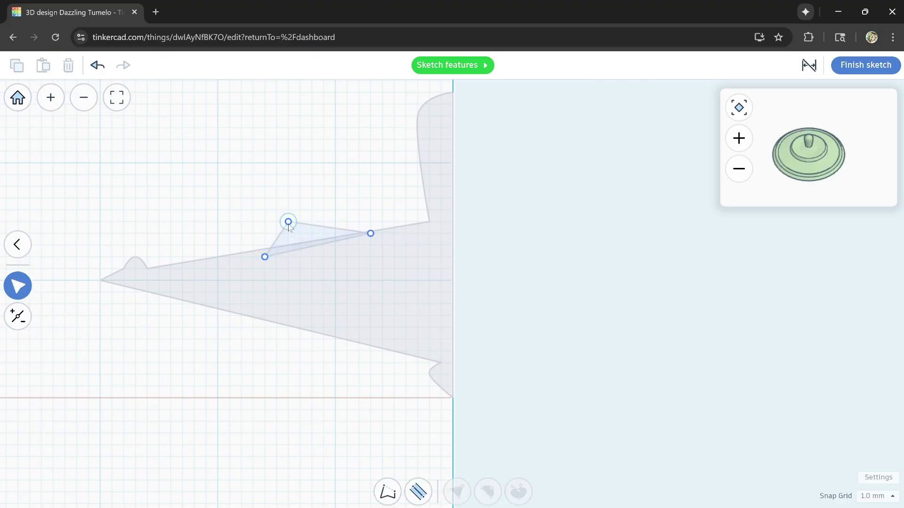
{"action": "double_click", "coordinate": [289, 222]}
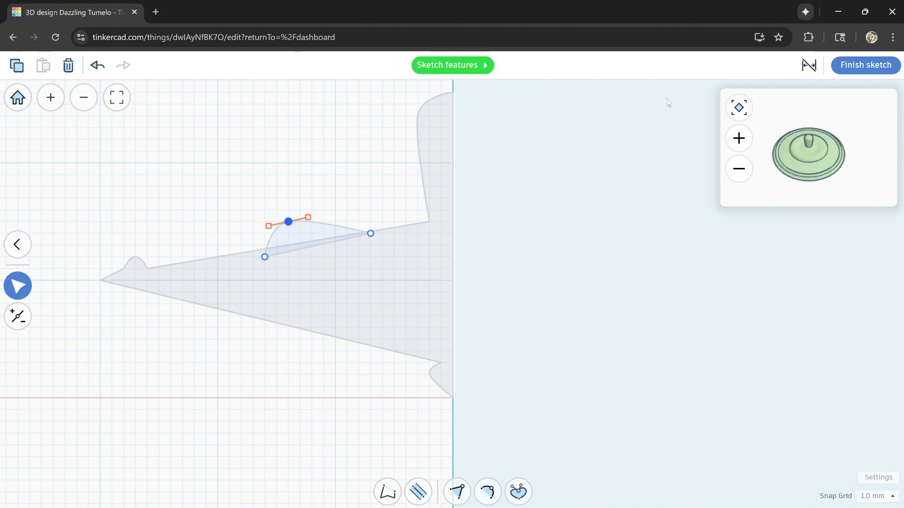
{"action": "left_click", "coordinate": [843, 70]}
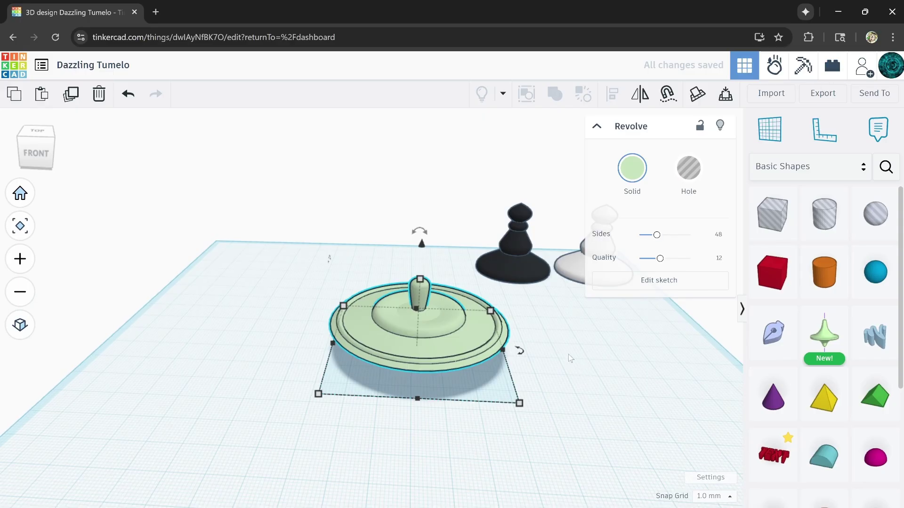
Orbit around the green spinning top to inspect it from below and above, then deselect it
{"action": "right_click_drag", "start_coordinate": [571, 358], "coordinate": [616, 226]}
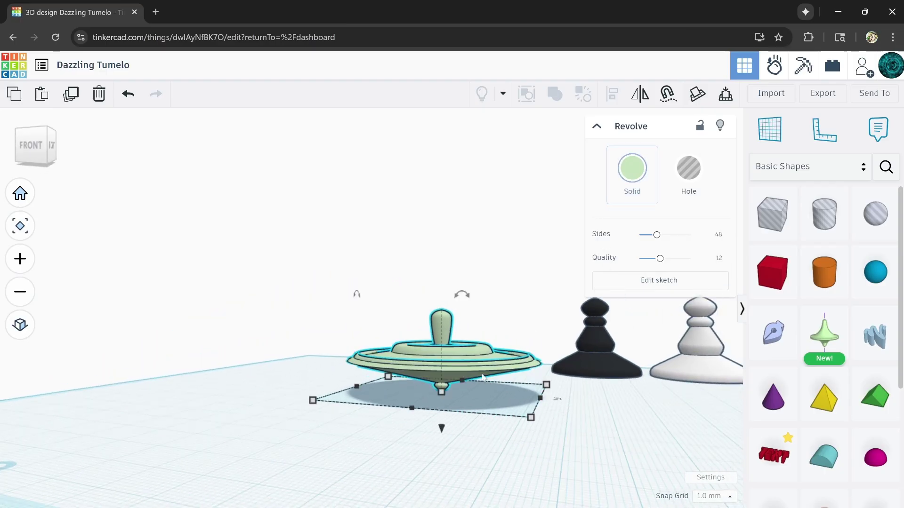
{"action": "scroll", "coordinate": [445, 391], "scroll_direction": "up", "scroll_amount": 3}
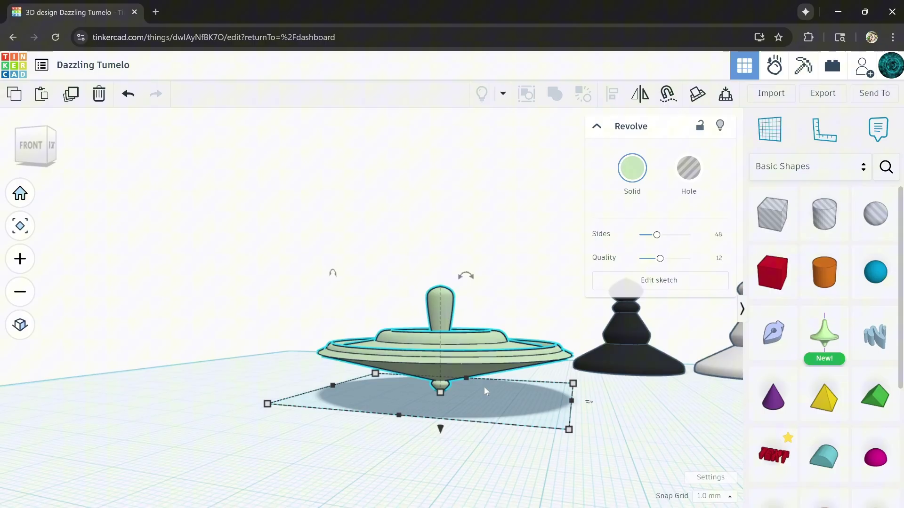
{"action": "right_click_drag", "start_coordinate": [521, 405], "coordinate": [444, 385]}
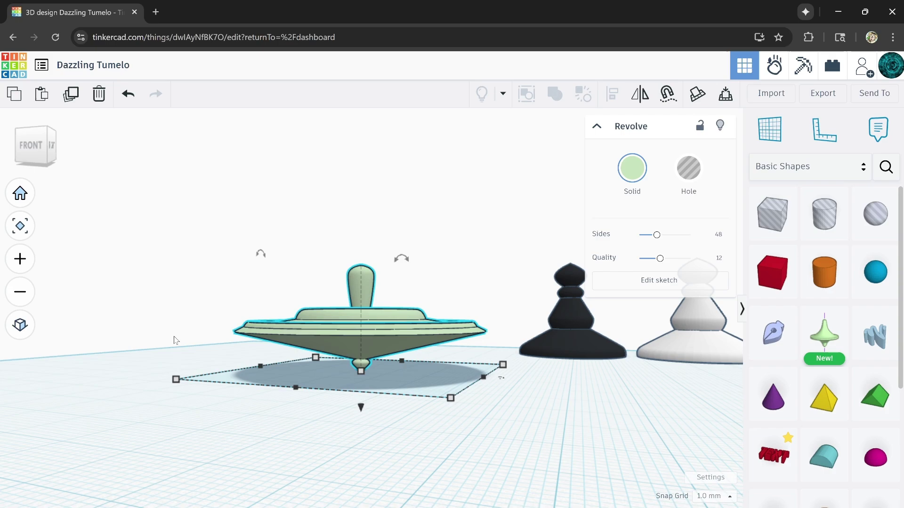
{"action": "right_click_drag", "start_coordinate": [174, 340], "coordinate": [182, 332]}
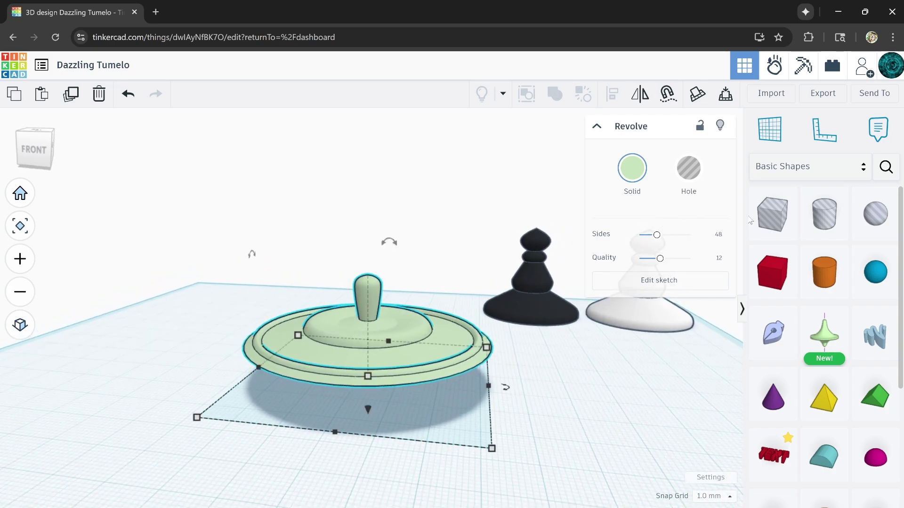
{"action": "left_click", "coordinate": [254, 313]}
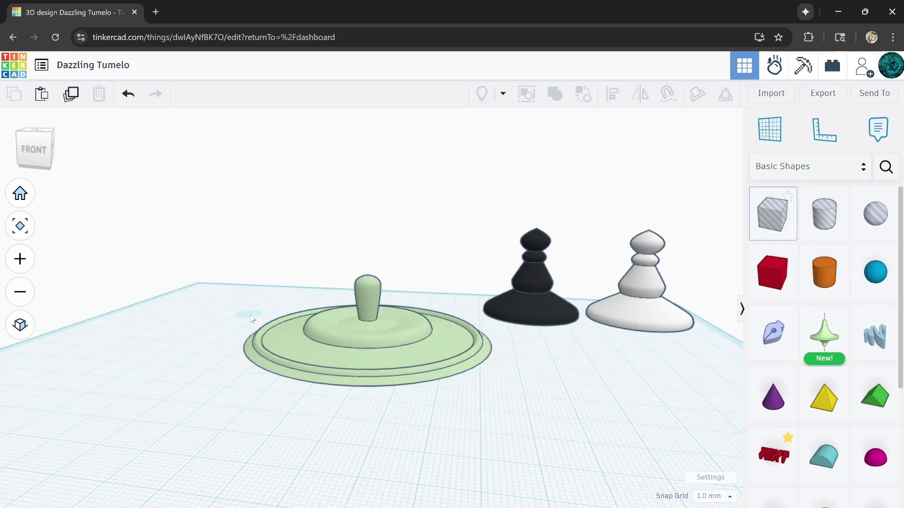
Enlarge the box hole to enclose the spinning top and adjust its height to the rim
{"action": "left_click", "coordinate": [250, 315]}
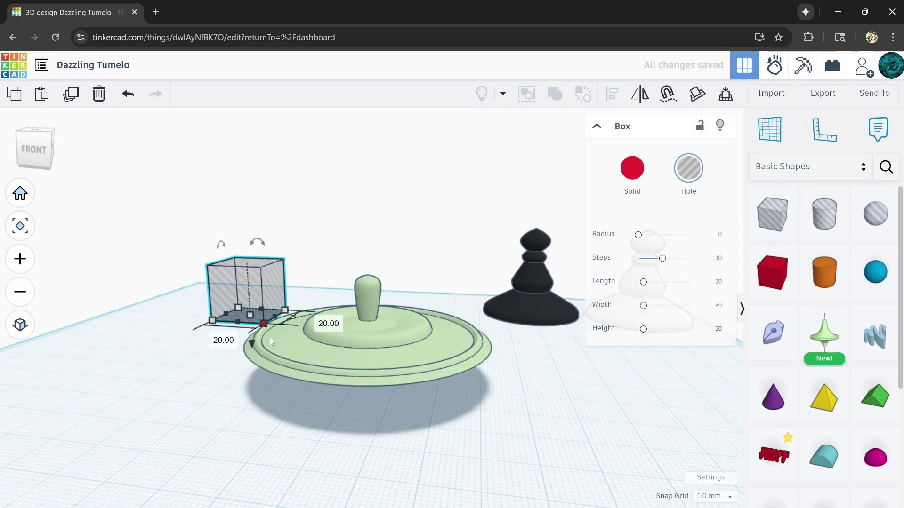
{"action": "left_click_drag", "start_coordinate": [270, 341], "coordinate": [565, 507]}
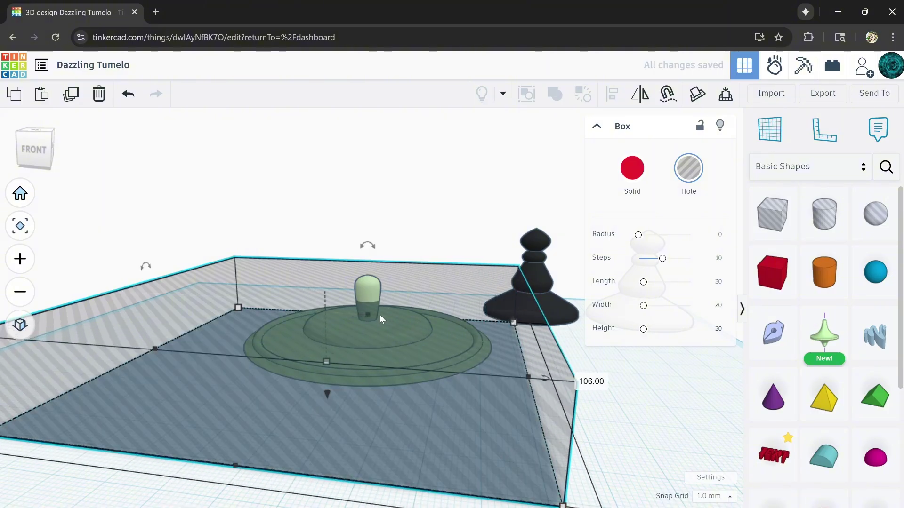
{"action": "key", "text": "Down"}
{"action": "key", "text": "Down"}
{"action": "key", "text": "Down"}
{"action": "key", "text": "Down"}
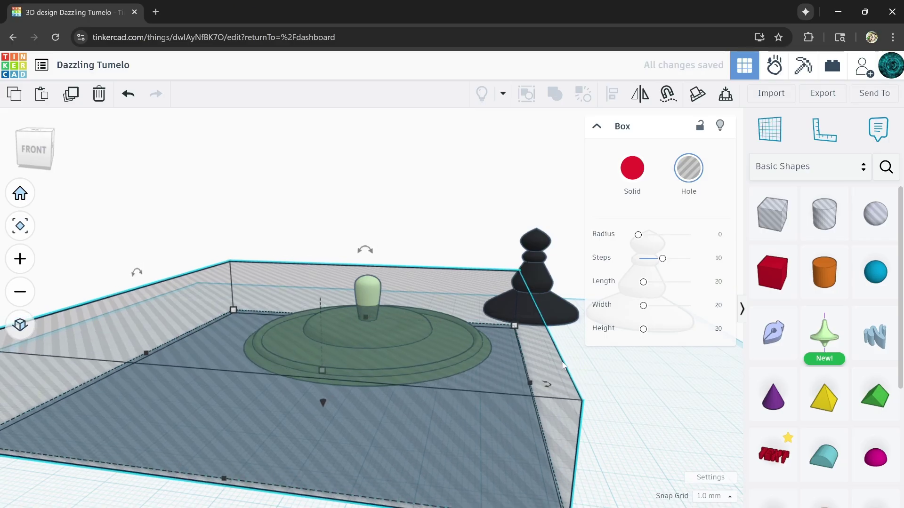
{"action": "right_click_drag", "start_coordinate": [535, 354], "coordinate": [490, 356]}
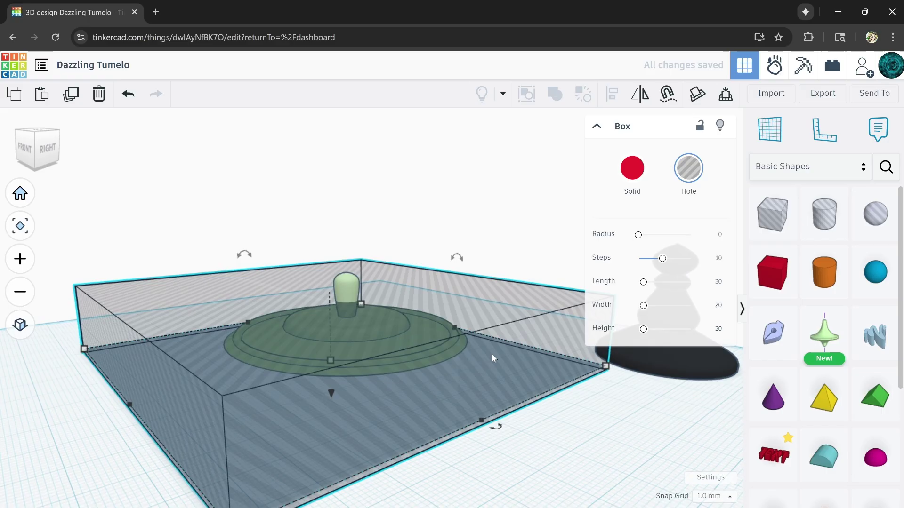
{"action": "key", "text": "ctrl+Down"}
{"action": "key", "text": "ctrl+Down"}
{"action": "key", "text": "ctrl+Down"}
{"action": "key", "text": "ctrl+Down"}
{"action": "key", "text": "ctrl+Up"}
{"action": "key", "text": "ctrl+Up"}
{"action": "key", "text": "ctrl+Up"}
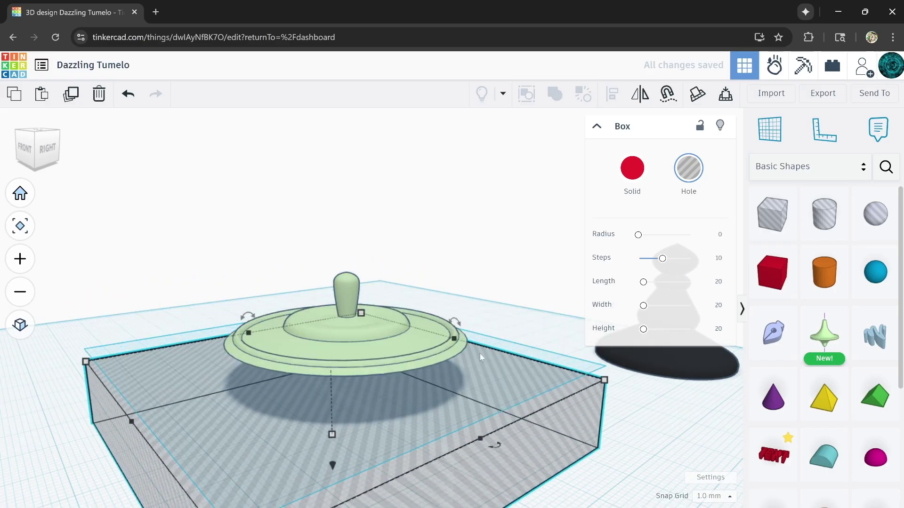
{"action": "key", "text": "ctrl+Up"}
{"action": "key", "text": "ctrl+Up"}
{"action": "key", "text": "ctrl+Up"}
{"action": "key", "text": "ctrl+Up"}
{"action": "key", "text": "ctrl+Up"}
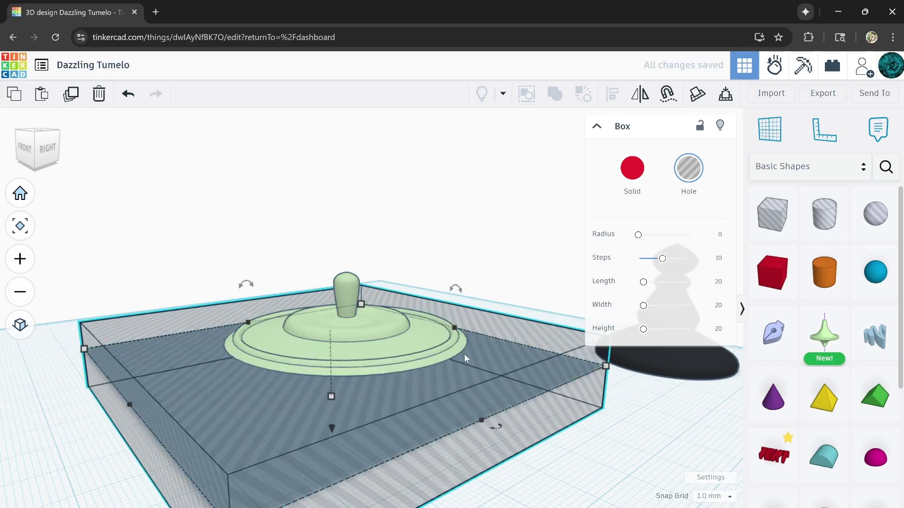
{"action": "key", "text": "ctrl+Down"}
{"action": "key", "text": "ctrl+Down"}
{"action": "key", "text": "ctrl+Down"}
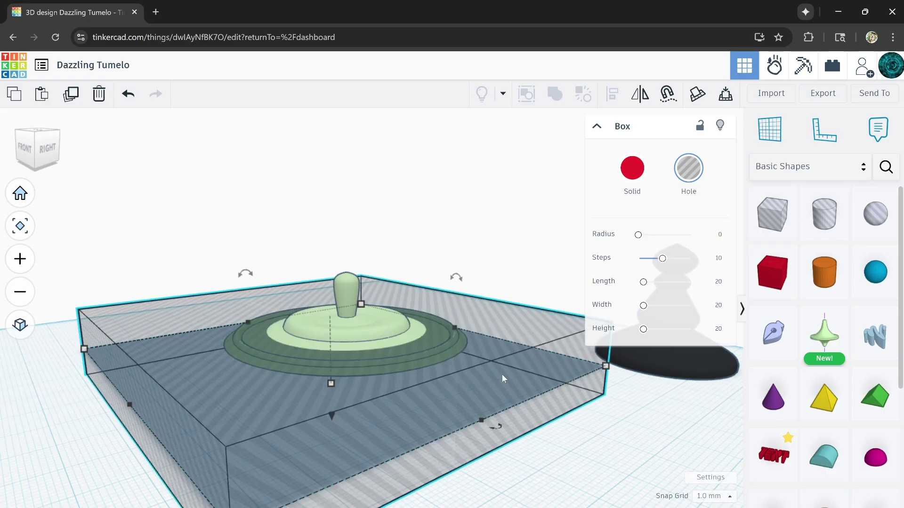
Set the snap grid to 0.1 mm and check the hole box edge-on against the rim
{"action": "left_click", "coordinate": [731, 497]}
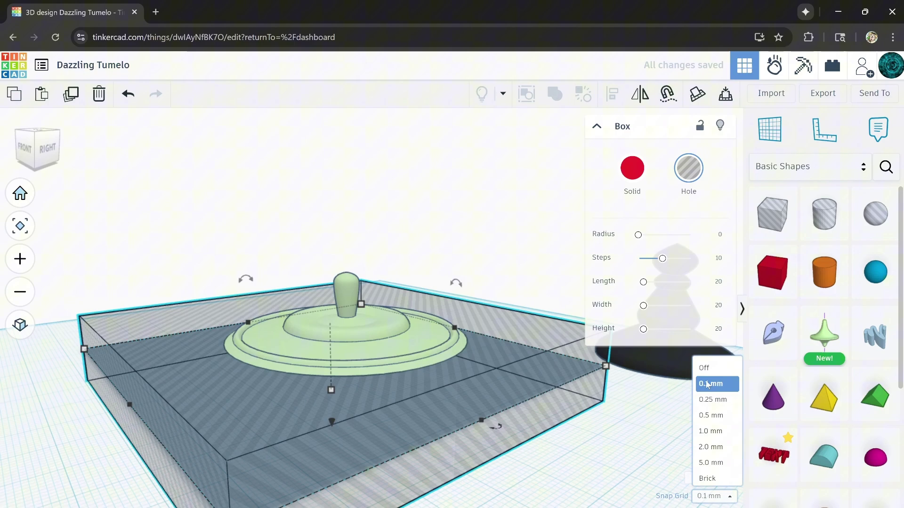
{"action": "left_click", "coordinate": [707, 384]}
{"action": "right_click_drag", "start_coordinate": [462, 405], "coordinate": [423, 381]}
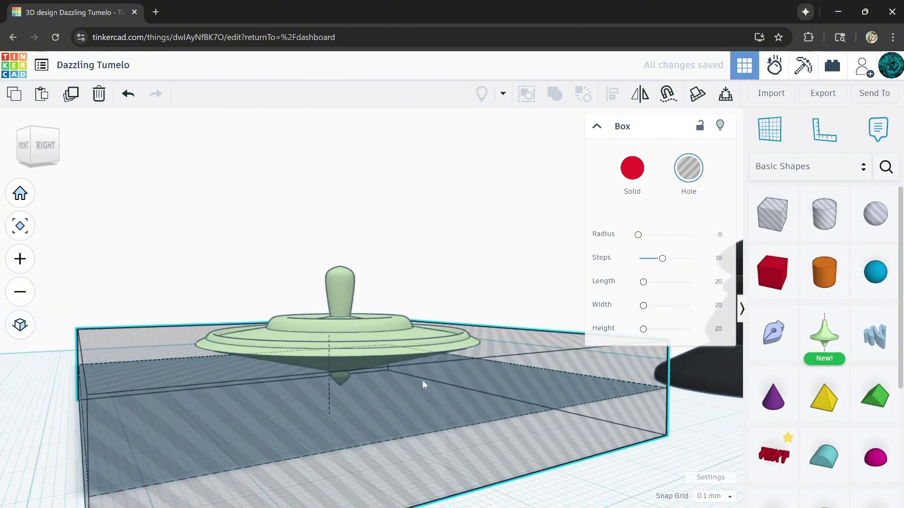
{"action": "scroll", "coordinate": [384, 366], "scroll_direction": "up", "scroll_amount": 2}
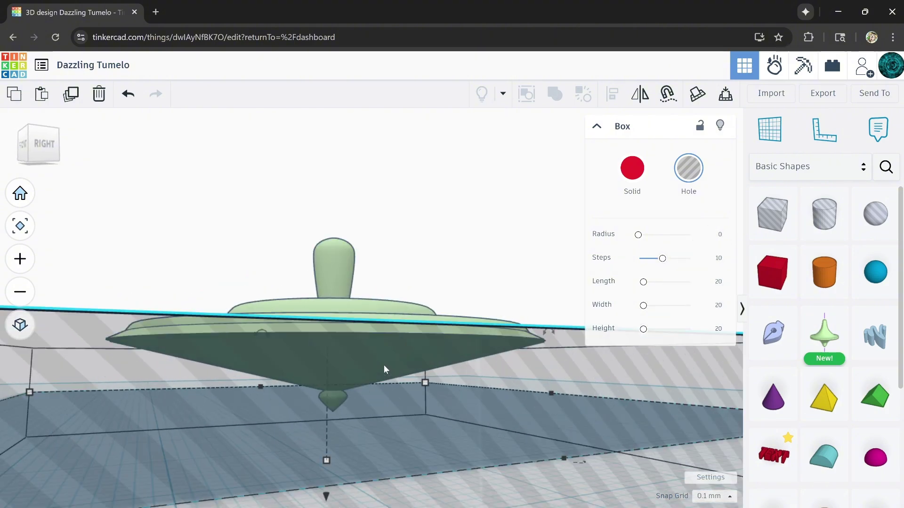
{"action": "right_click_drag", "start_coordinate": [383, 364], "coordinate": [387, 346]}
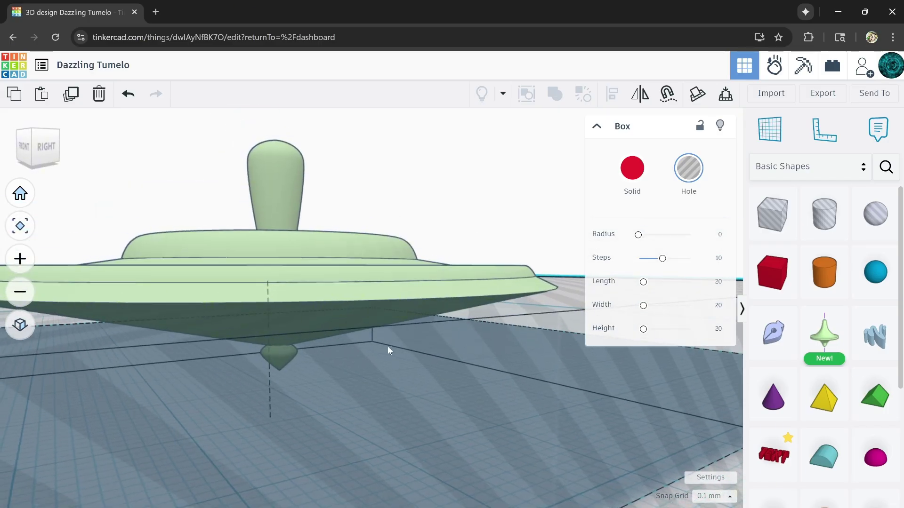
{"action": "scroll", "coordinate": [376, 313], "scroll_direction": "up", "scroll_amount": 3}
{"action": "scroll", "coordinate": [376, 309], "scroll_direction": "down", "scroll_amount": 3}
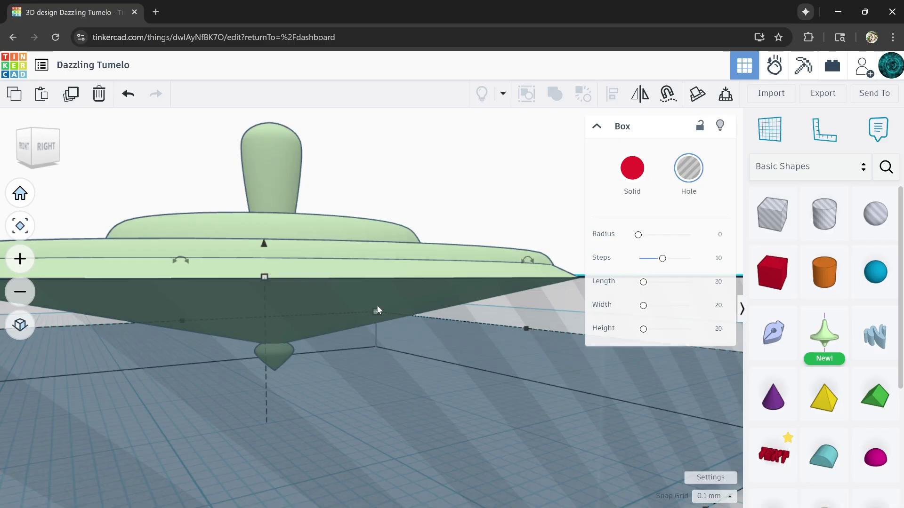
{"action": "right_click_drag", "start_coordinate": [377, 310], "coordinate": [400, 329]}
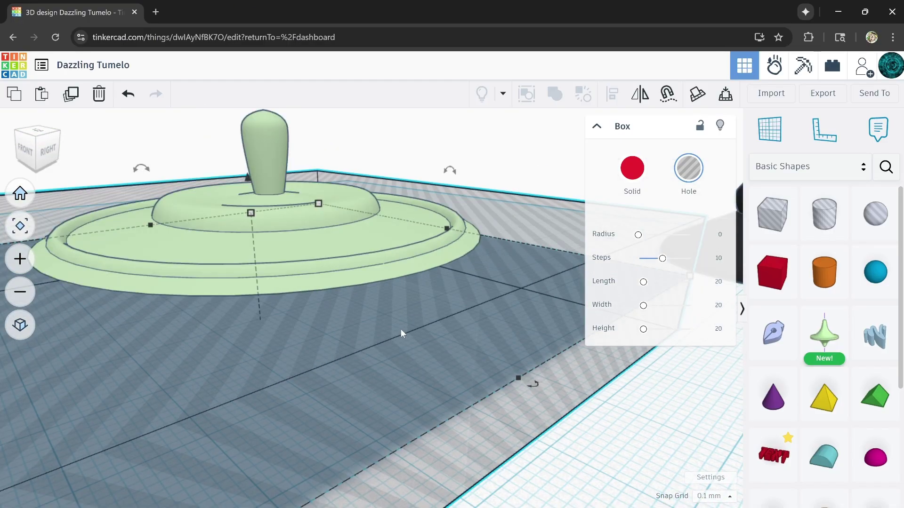
{"action": "scroll", "coordinate": [400, 329], "scroll_direction": "down", "scroll_amount": 2}
{"action": "scroll", "coordinate": [408, 312], "scroll_direction": "down", "scroll_amount": 2}
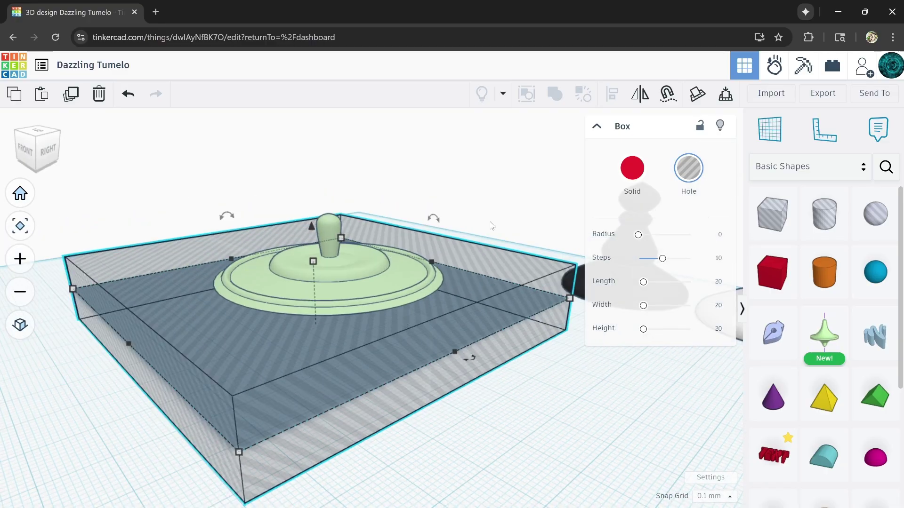
Duplicate the spinning top with its hole box and move the copy to the back left
{"action": "left_click", "coordinate": [368, 334], "text": "shift"}
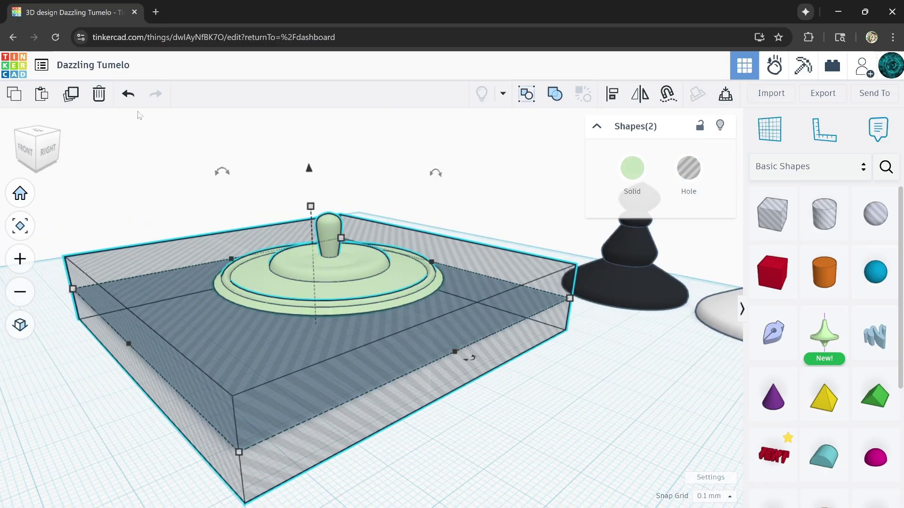
{"action": "left_click", "coordinate": [72, 94]}
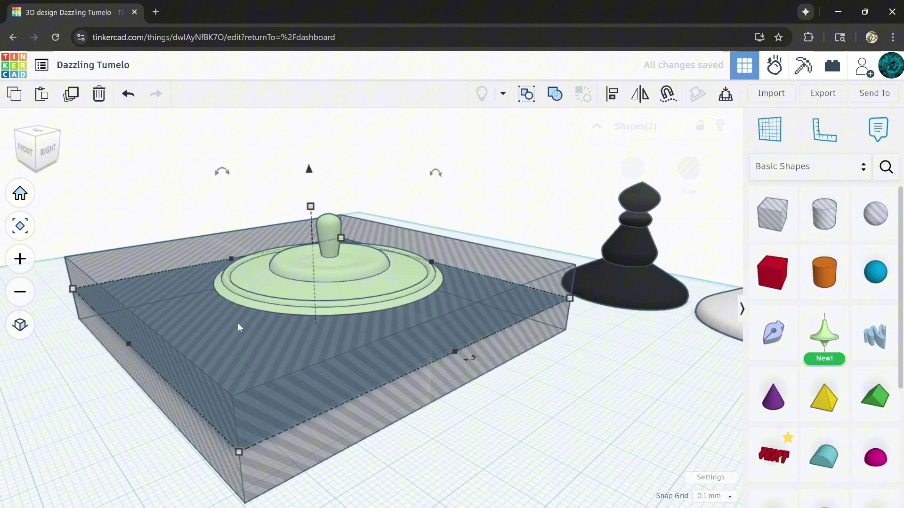
{"action": "left_click_drag", "start_coordinate": [244, 329], "coordinate": [93, 203]}
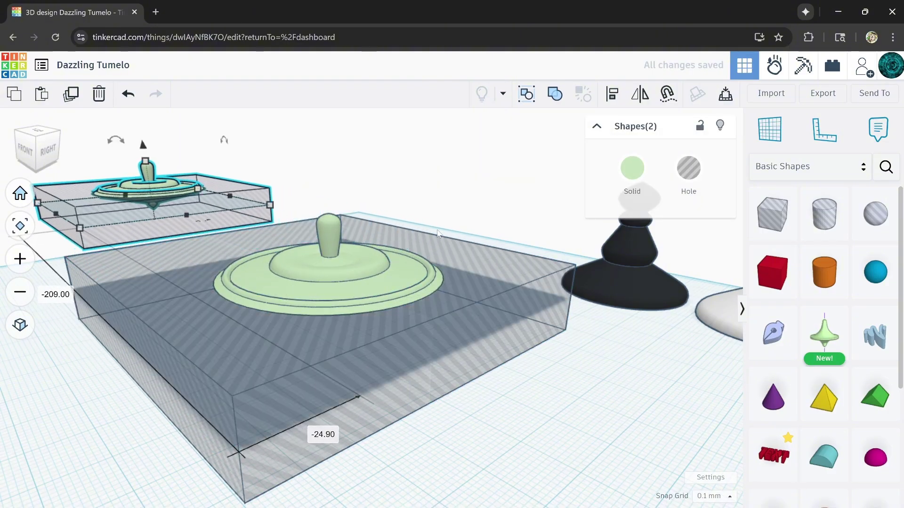
Box-select the front hole box and spinning top together, viewed from the side
{"action": "left_click_drag", "start_coordinate": [415, 323], "coordinate": [378, 362]}
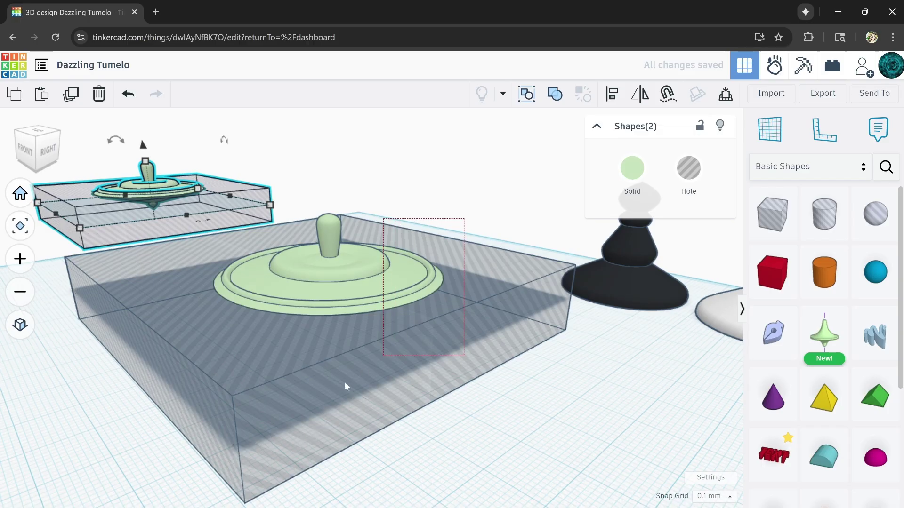
{"action": "left_click_drag", "start_coordinate": [322, 399], "coordinate": [315, 399]}
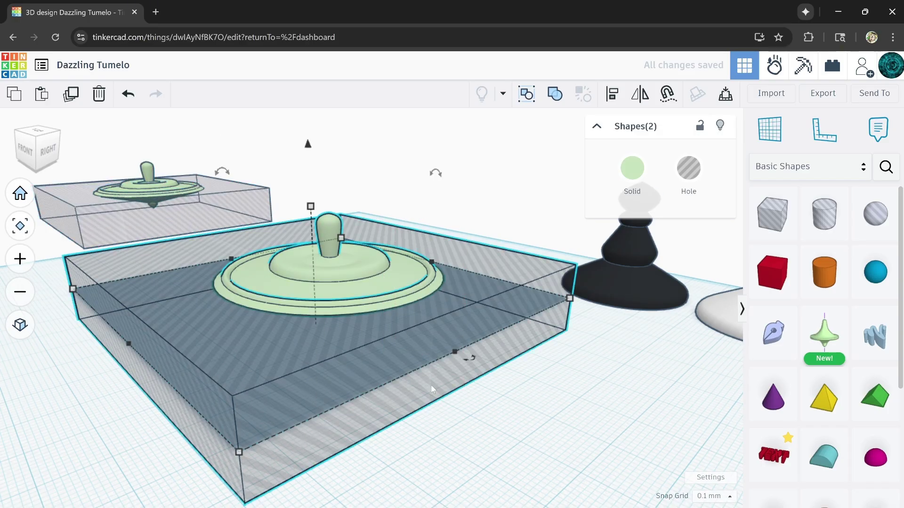
{"action": "right_click_drag", "start_coordinate": [462, 413], "coordinate": [465, 388]}
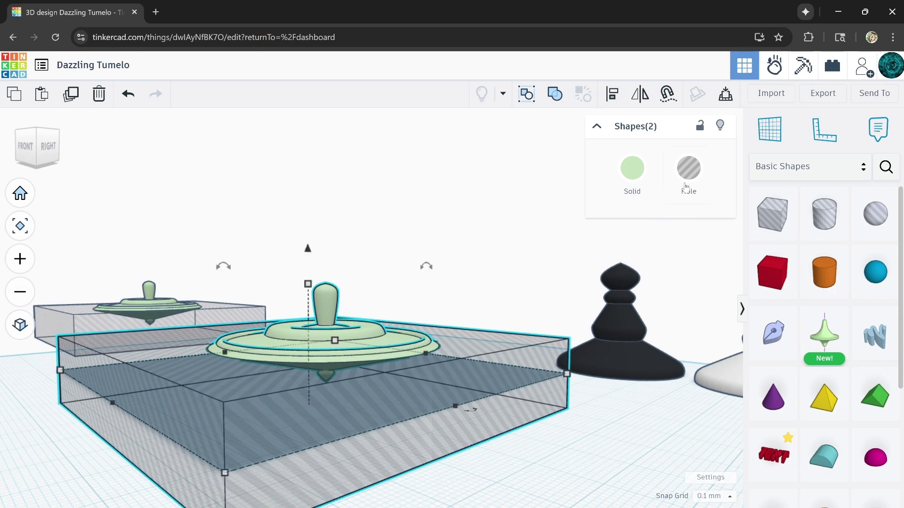
Group the front spinning top with its hole box into a Union and inspect the cut underside
{"action": "left_click", "coordinate": [556, 94]}
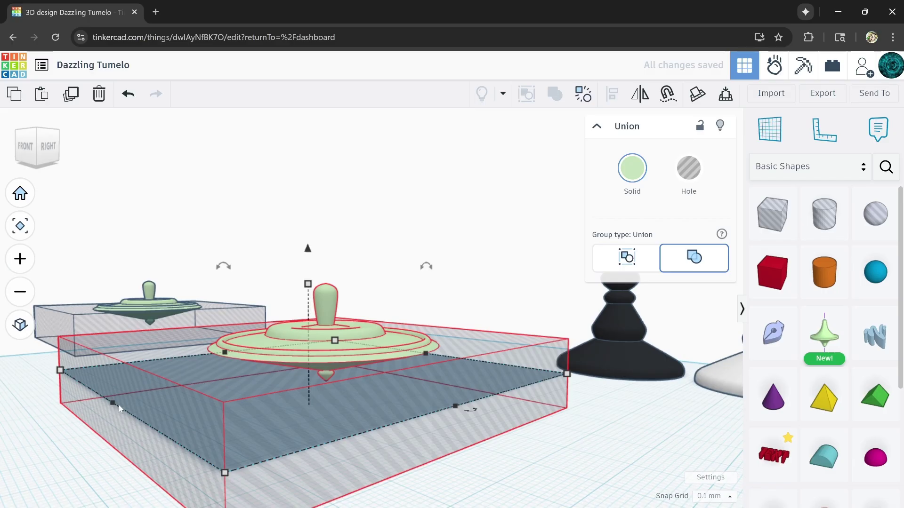
{"action": "right_click_drag", "start_coordinate": [126, 431], "coordinate": [246, 440]}
{"action": "scroll", "coordinate": [165, 366], "scroll_direction": "down", "scroll_amount": 2}
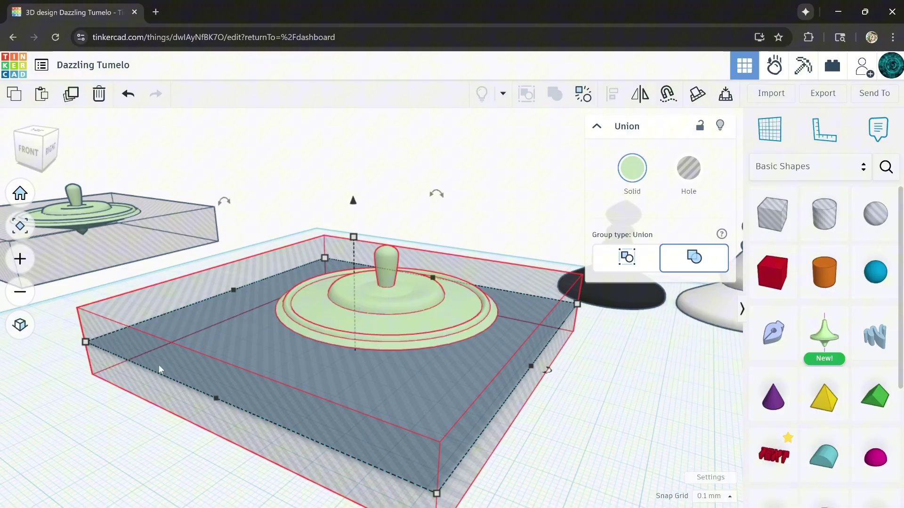
{"action": "middle_click_drag", "start_coordinate": [166, 394], "coordinate": [172, 400]}
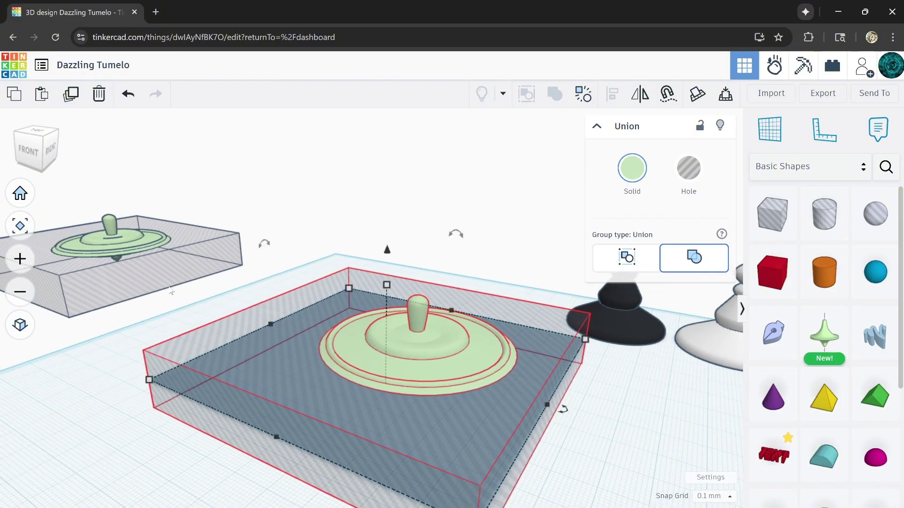
{"action": "scroll", "coordinate": [242, 357], "scroll_direction": "up", "scroll_amount": 5}
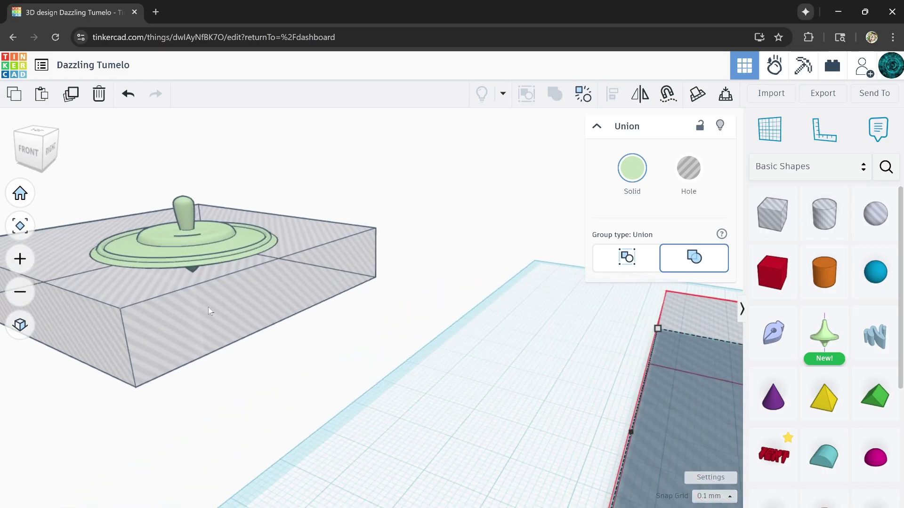
{"action": "right_click_drag", "start_coordinate": [208, 307], "coordinate": [209, 289]}
{"action": "scroll", "coordinate": [156, 354], "scroll_direction": "up", "scroll_amount": 2}
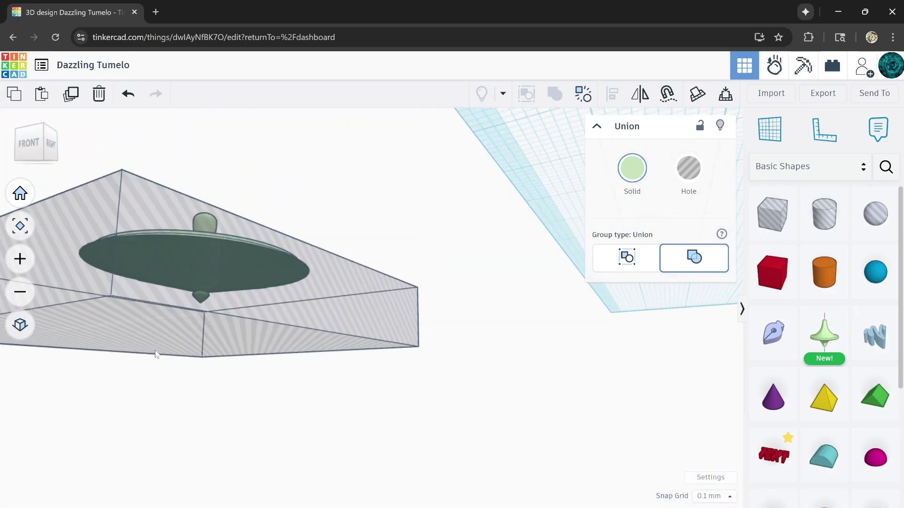
Resize the second hole box over the copy's upper half and group it with that top
{"action": "left_click", "coordinate": [168, 331]}
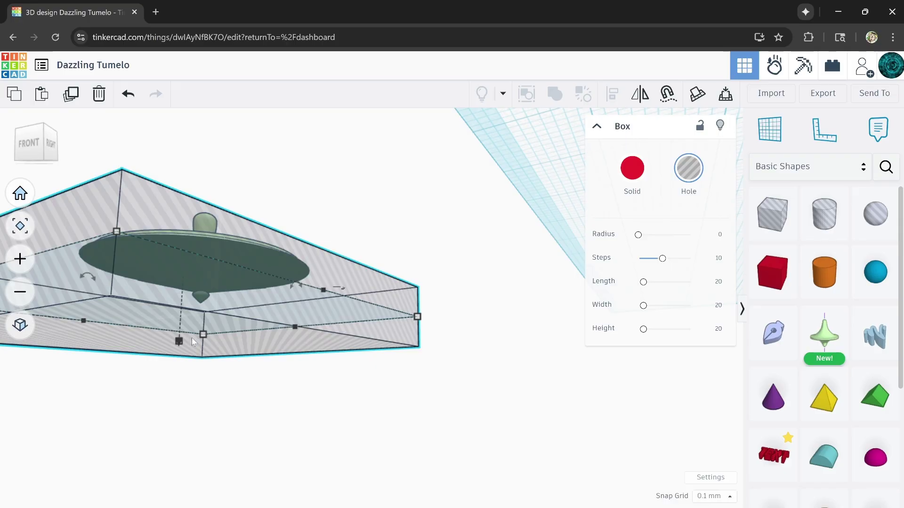
{"action": "scroll", "coordinate": [181, 344], "scroll_direction": "up", "scroll_amount": 2}
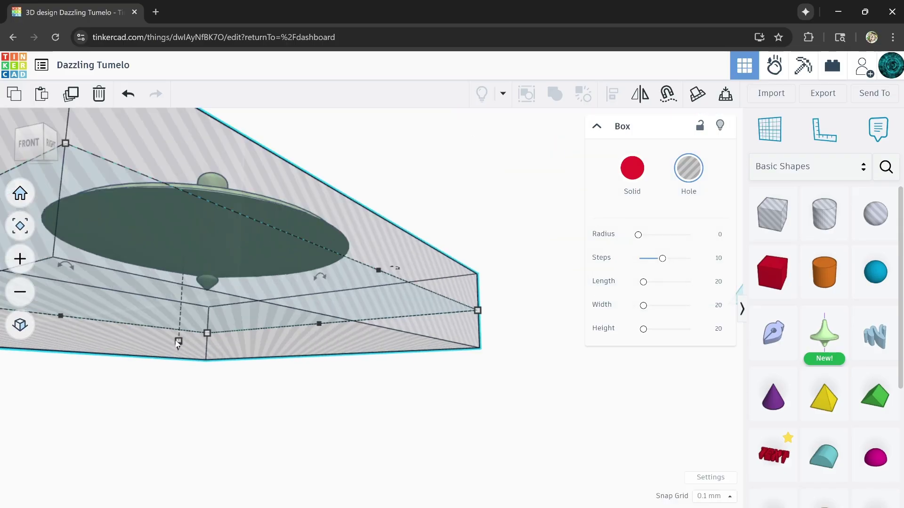
{"action": "mouse_move", "coordinate": [179, 341]}
{"action": "left_click_drag", "start_coordinate": [180, 330], "coordinate": [219, 166]}
{"action": "right_click_drag", "start_coordinate": [246, 338], "coordinate": [362, 141]}
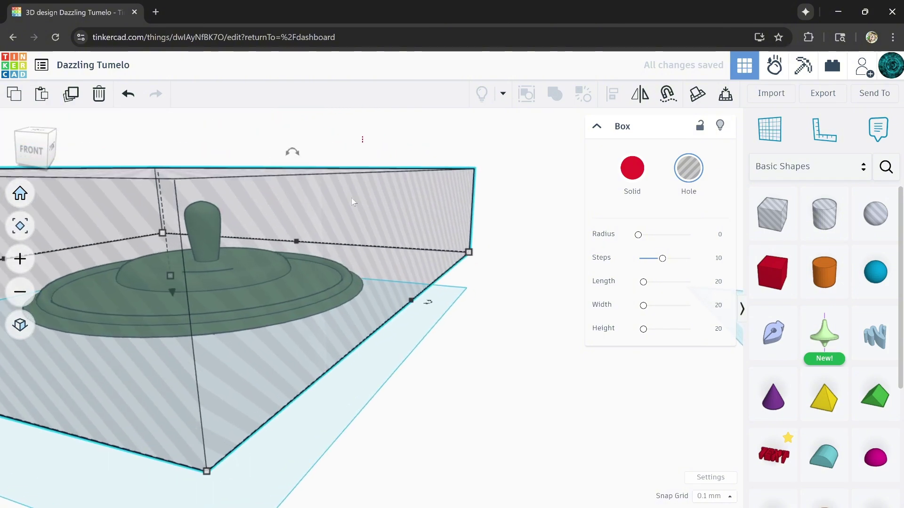
{"action": "left_click", "coordinate": [329, 287], "text": "shift"}
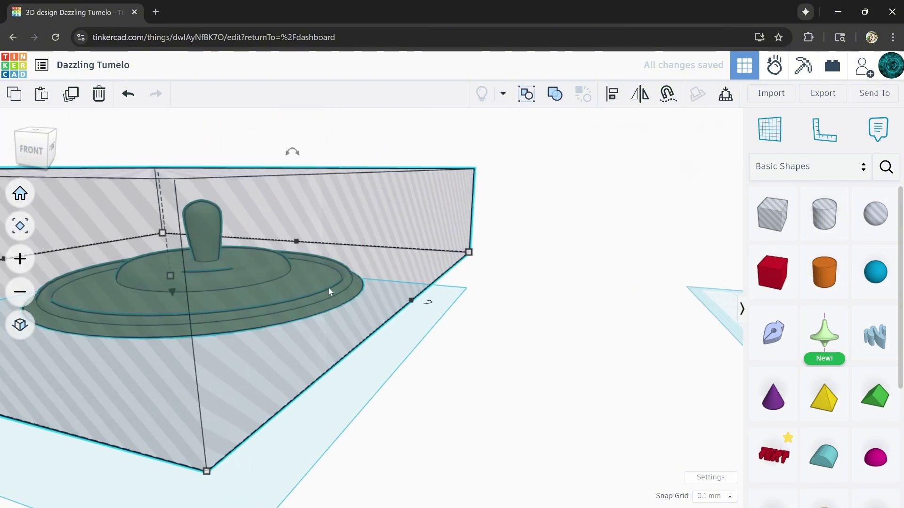
{"action": "left_click", "coordinate": [552, 95]}
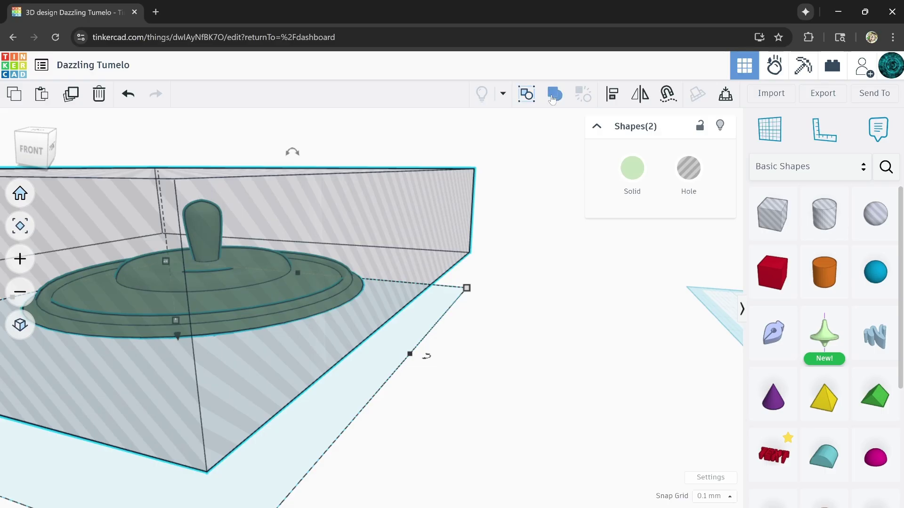
{"action": "scroll", "coordinate": [512, 302], "scroll_direction": "down", "scroll_amount": 2}
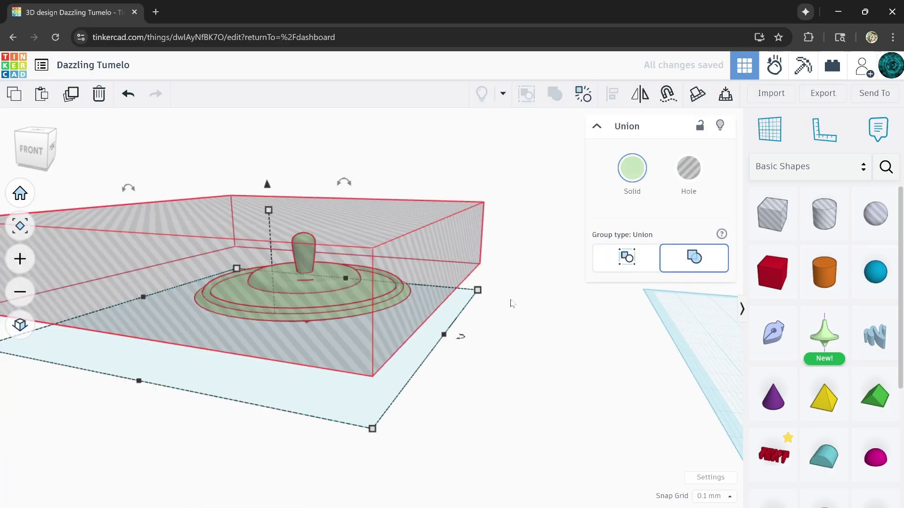
{"action": "scroll", "coordinate": [535, 339], "scroll_direction": "down", "scroll_amount": 2}
{"action": "scroll", "coordinate": [323, 339], "scroll_direction": "up", "scroll_amount": 4}
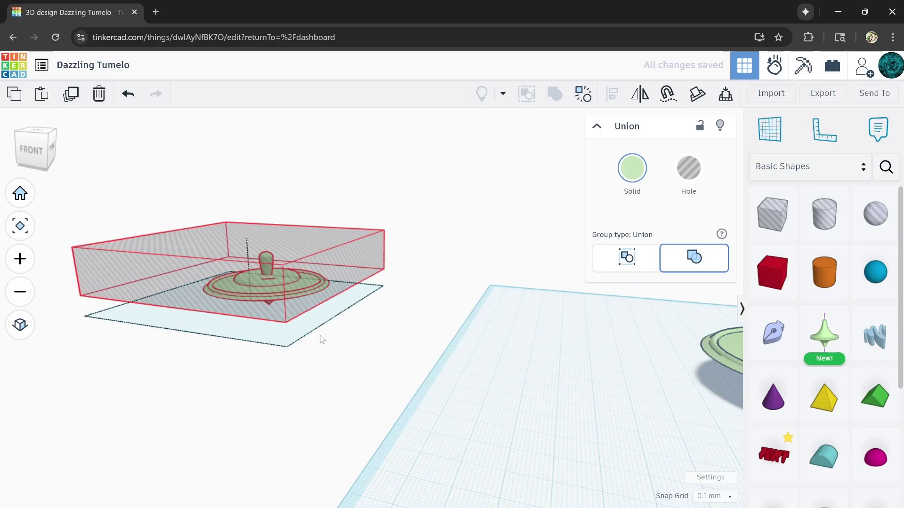
Drop the flat-bottomed upper half onto the workplane
{"action": "right_click_drag", "start_coordinate": [584, 379], "coordinate": [499, 376]}
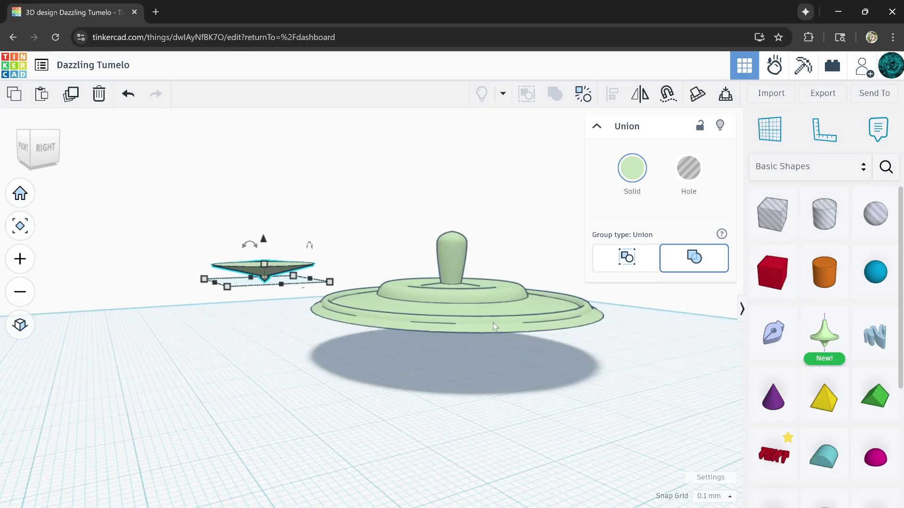
{"action": "left_click", "coordinate": [493, 323]}
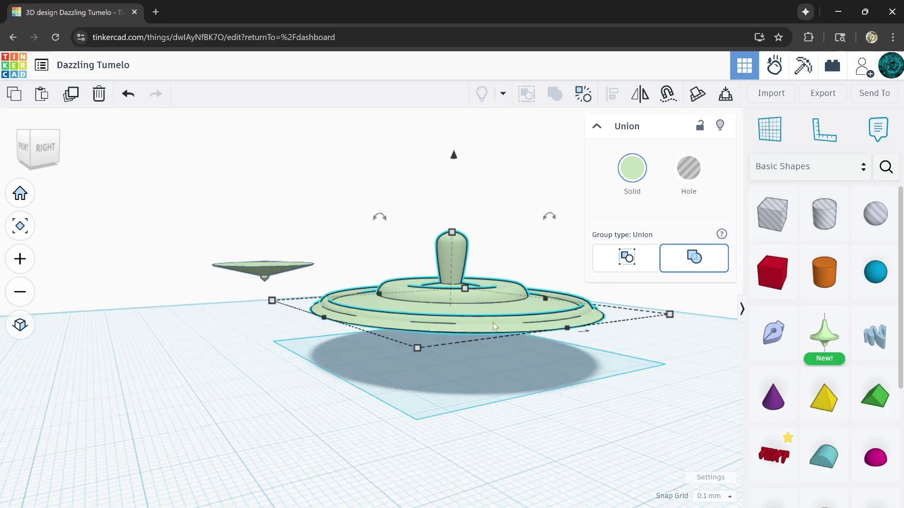
{"action": "key", "text": "d"}
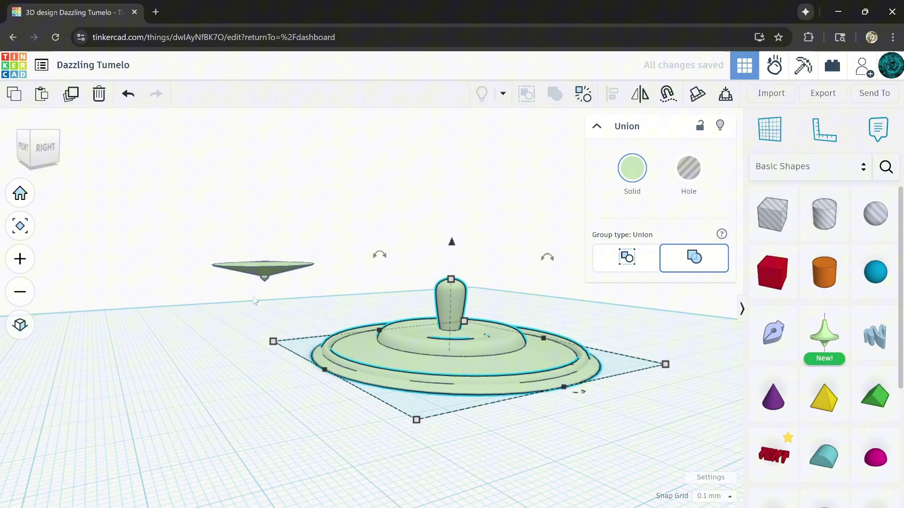
Move the lower half onto the workplane and flip it 180° so its cut face lies down
{"action": "left_click_drag", "start_coordinate": [258, 275], "coordinate": [214, 335]}
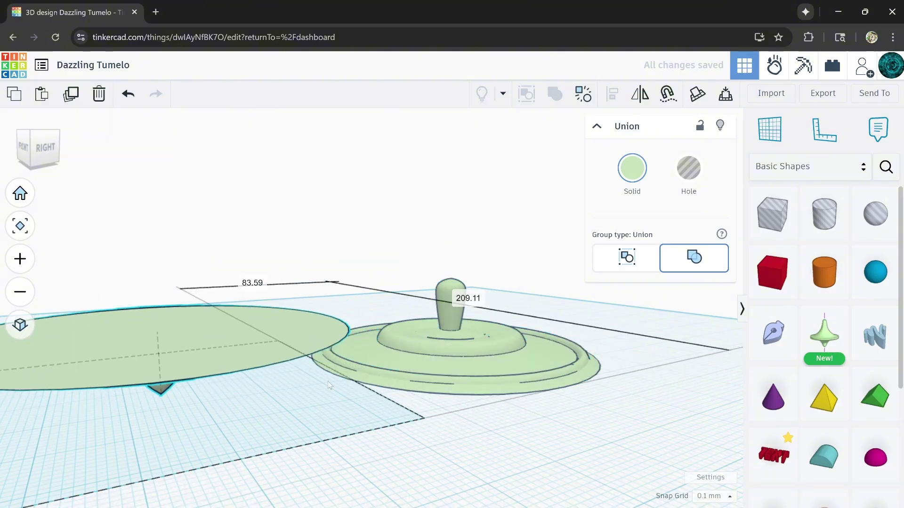
{"action": "right_click_drag", "start_coordinate": [329, 384], "coordinate": [331, 382]}
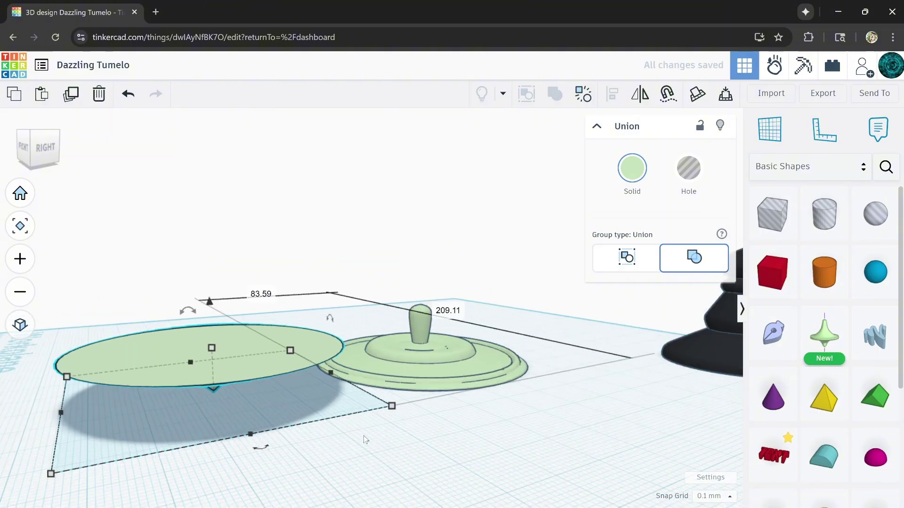
{"action": "key", "text": "f"}
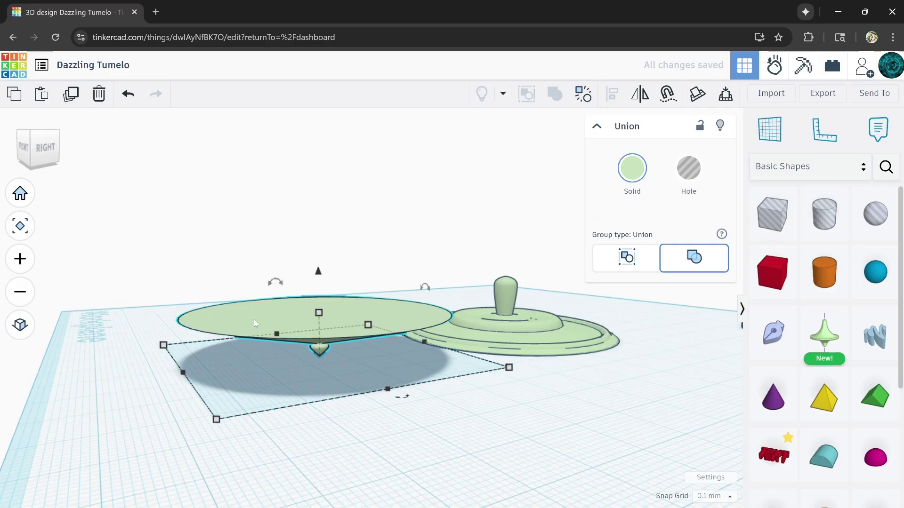
{"action": "left_click_drag", "start_coordinate": [253, 320], "coordinate": [178, 335]}
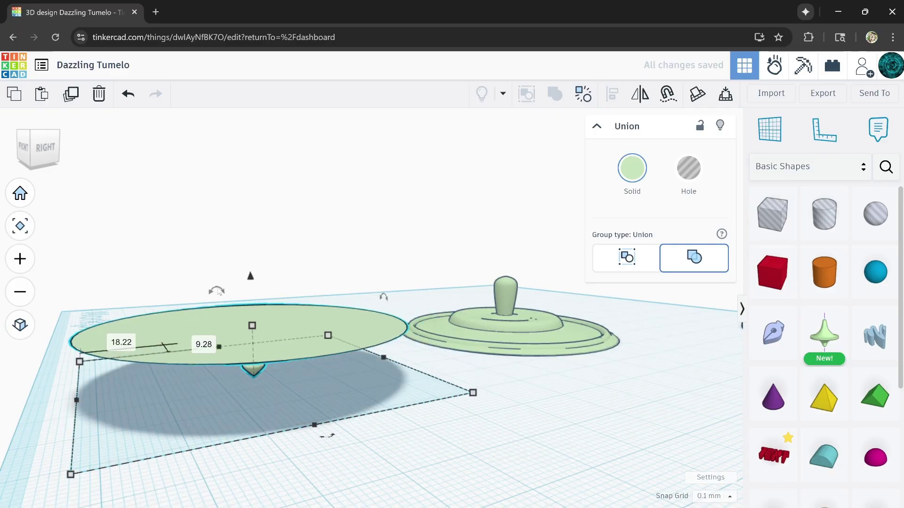
{"action": "left_click_drag", "start_coordinate": [218, 292], "coordinate": [219, 375]}
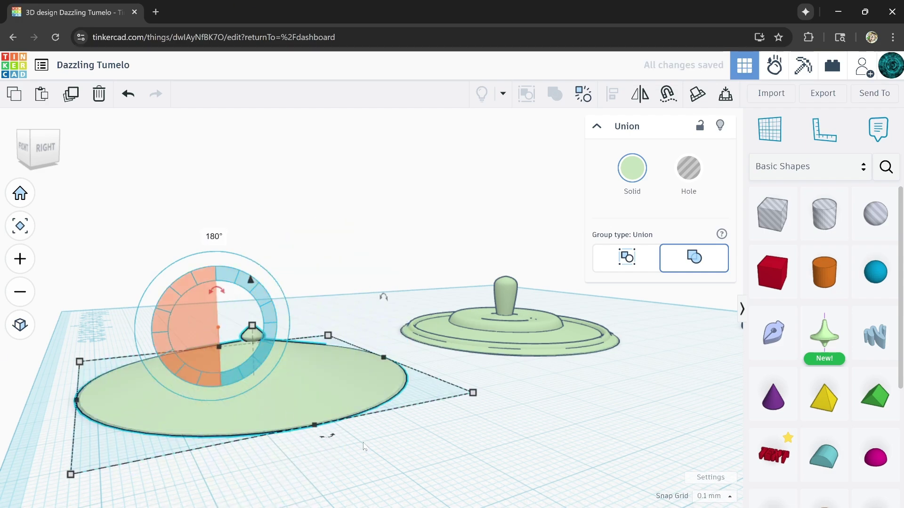
{"action": "left_click", "coordinate": [447, 451]}
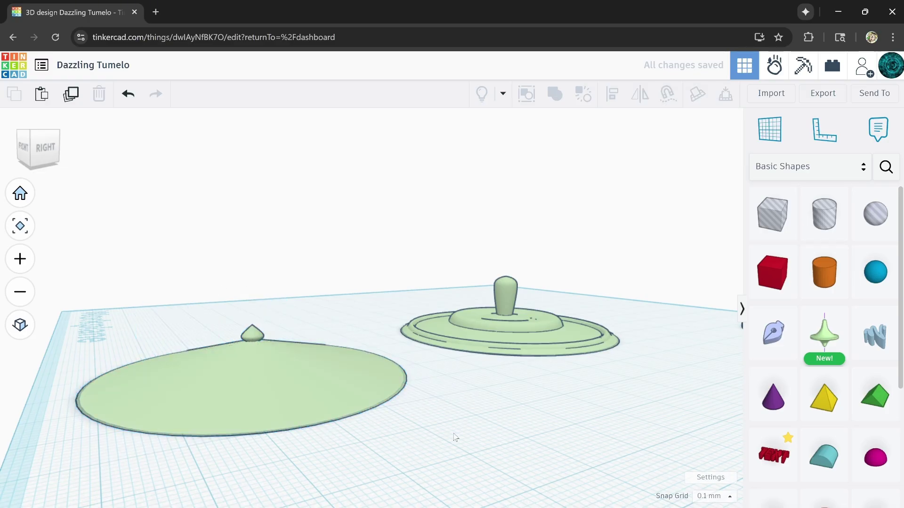
Move the flipped lower half in front of the stemmed upper half, near the pawns
{"action": "right_click_drag", "start_coordinate": [455, 435], "coordinate": [404, 469]}
{"action": "left_click", "coordinate": [412, 446]}
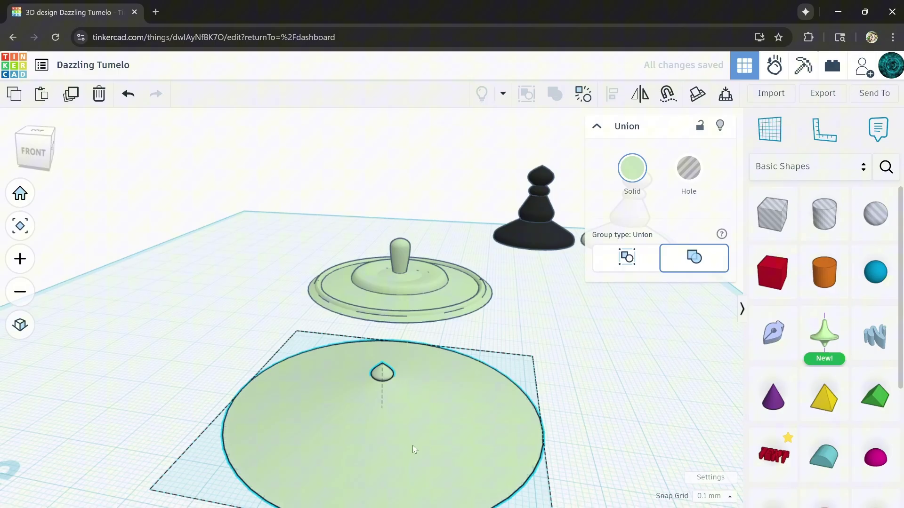
{"action": "left_click_drag", "start_coordinate": [393, 426], "coordinate": [385, 416]}
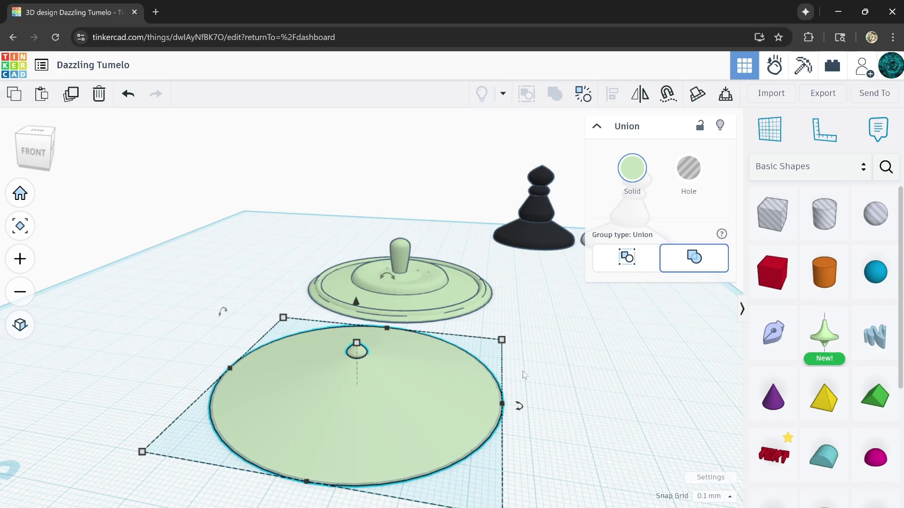
{"action": "scroll", "coordinate": [523, 372], "scroll_direction": "down", "scroll_amount": 2}
{"action": "left_click", "coordinate": [554, 360]}
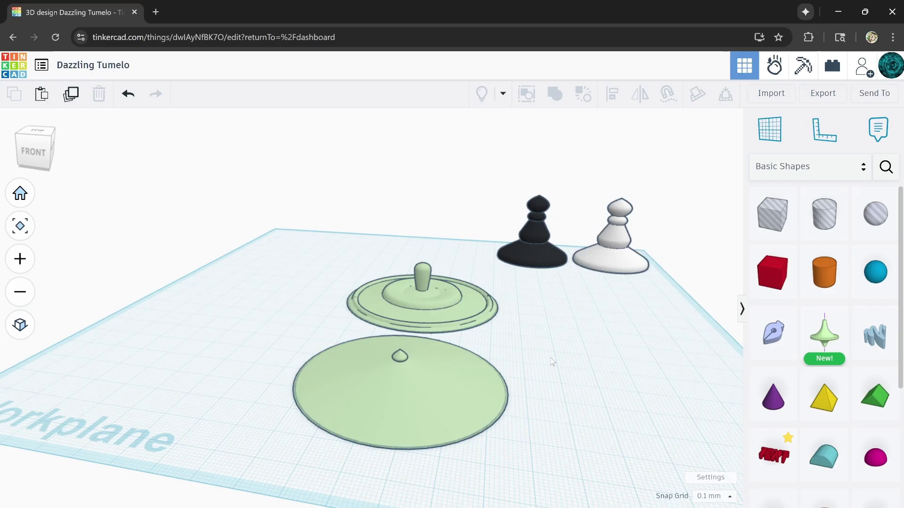
{"action": "right_click_drag", "start_coordinate": [567, 357], "coordinate": [612, 343]}
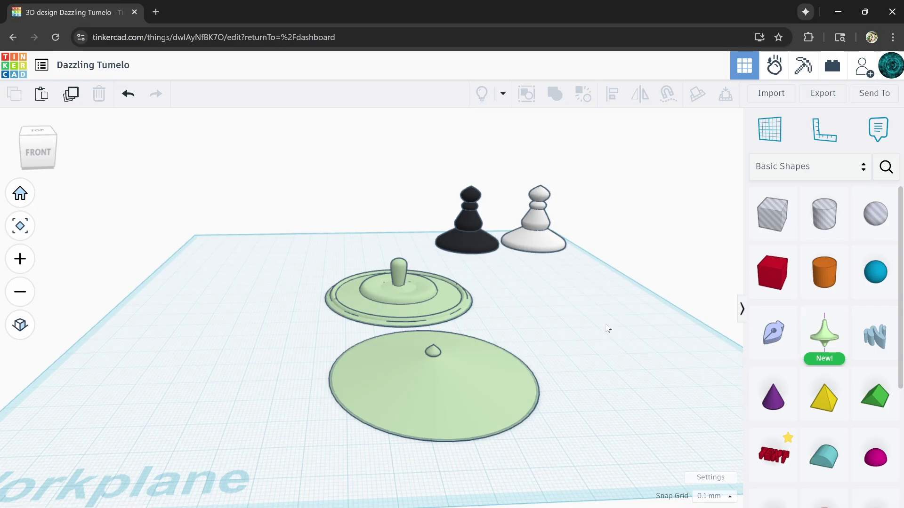
{"action": "right_click_drag", "start_coordinate": [608, 329], "coordinate": [638, 335]}
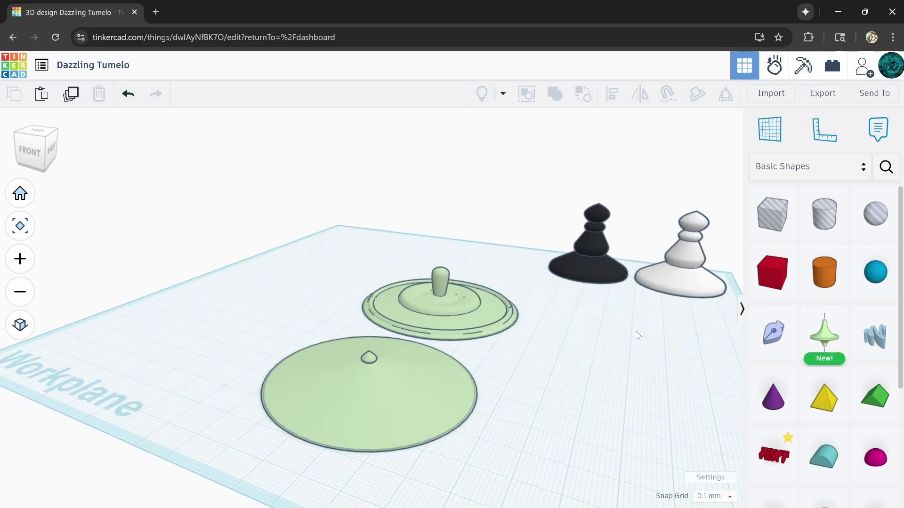
{"action": "middle_click_drag", "start_coordinate": [638, 335], "coordinate": [544, 336]}
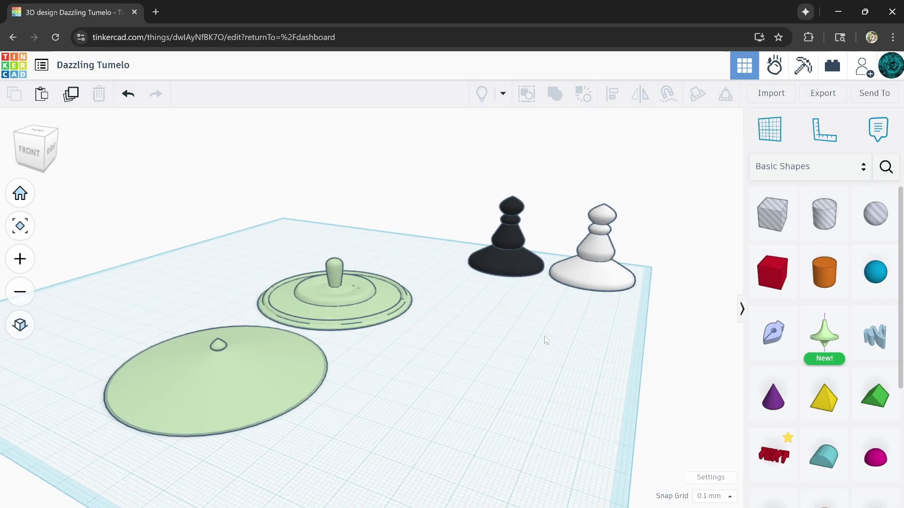
{"action": "right_click_drag", "start_coordinate": [544, 336], "coordinate": [554, 331]}
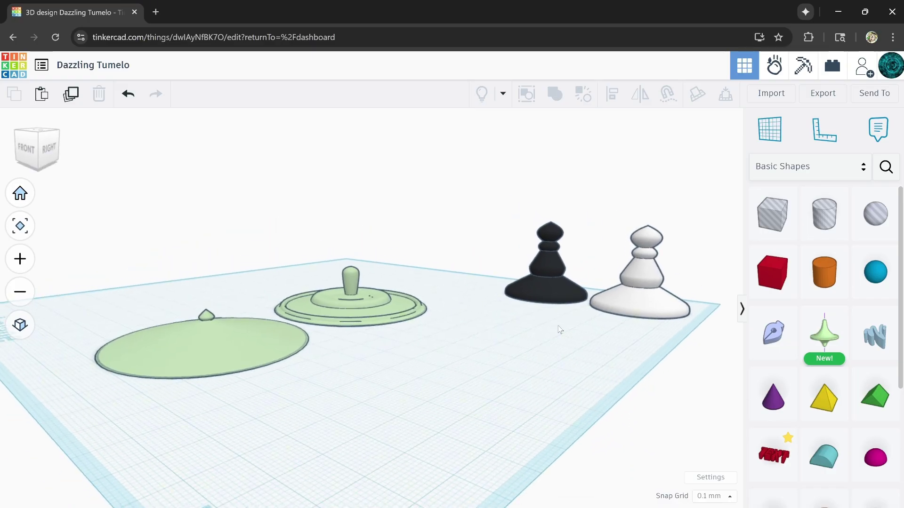